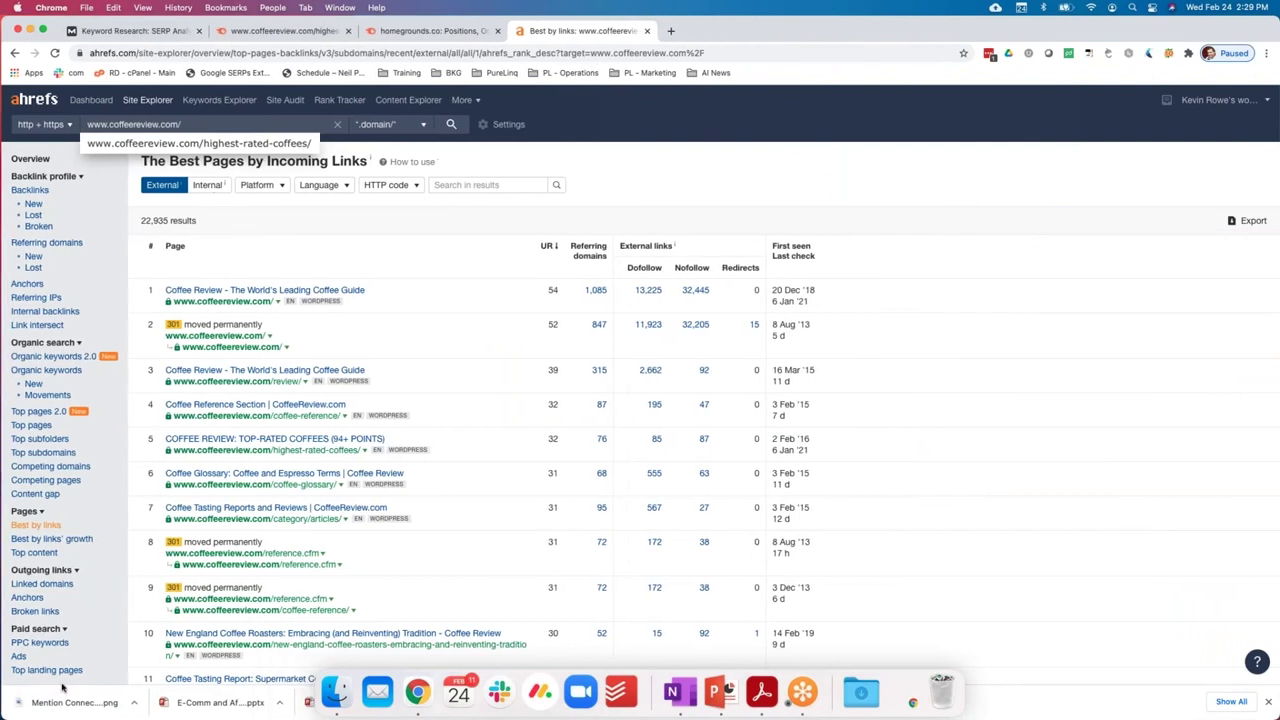
Return to the Moz SERP Analysis for "best coffee" and dismiss the browser's downloads bar.
click(152, 28)
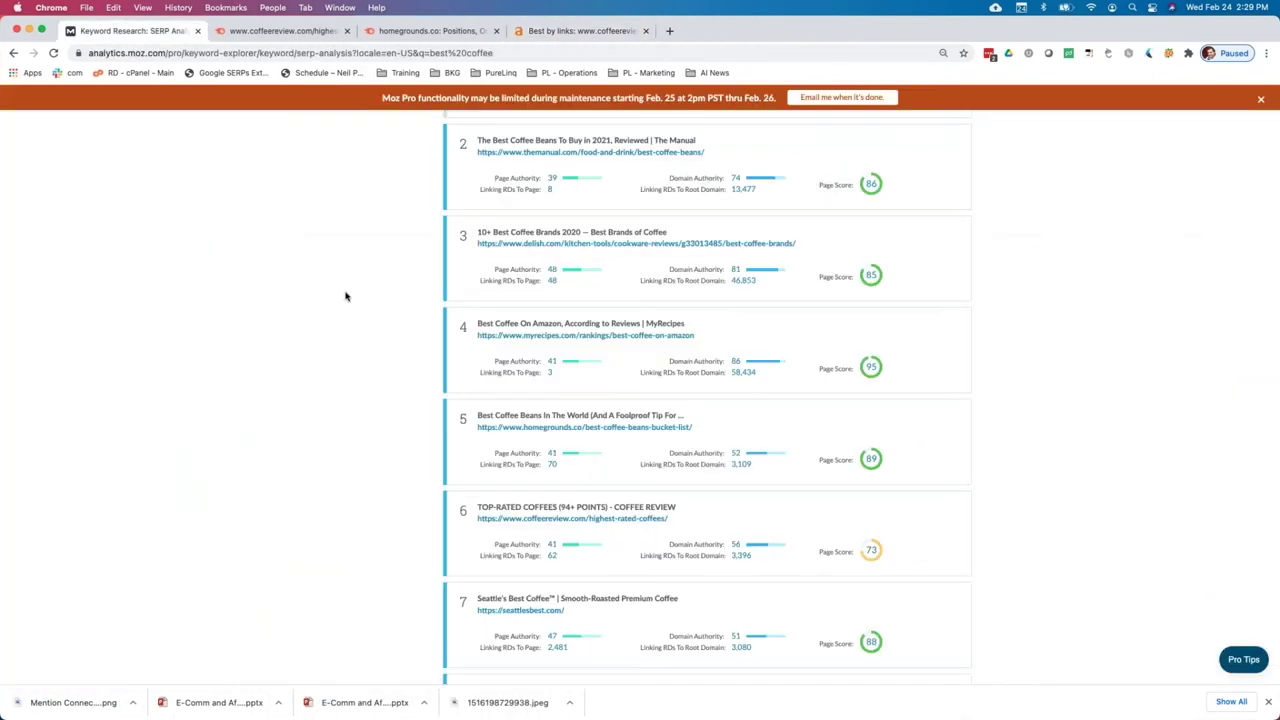
scroll(350, 290, up, 10)
click(506, 245)
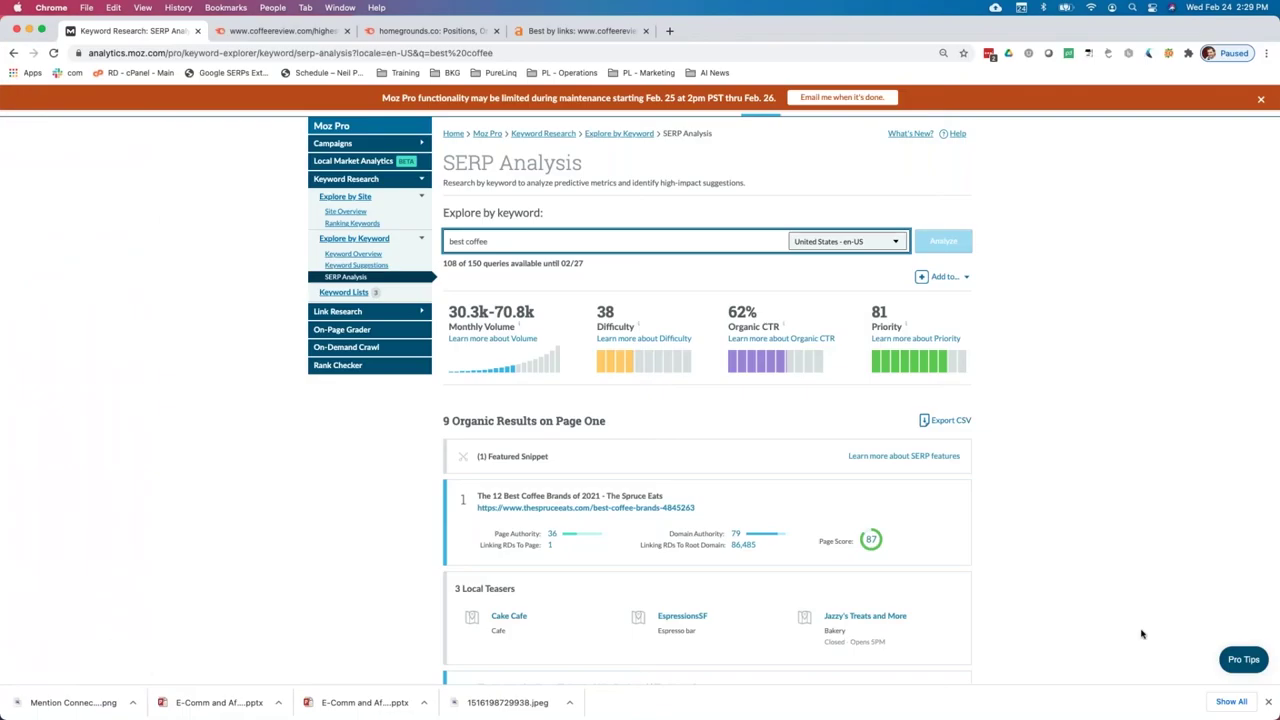
click(1268, 702)
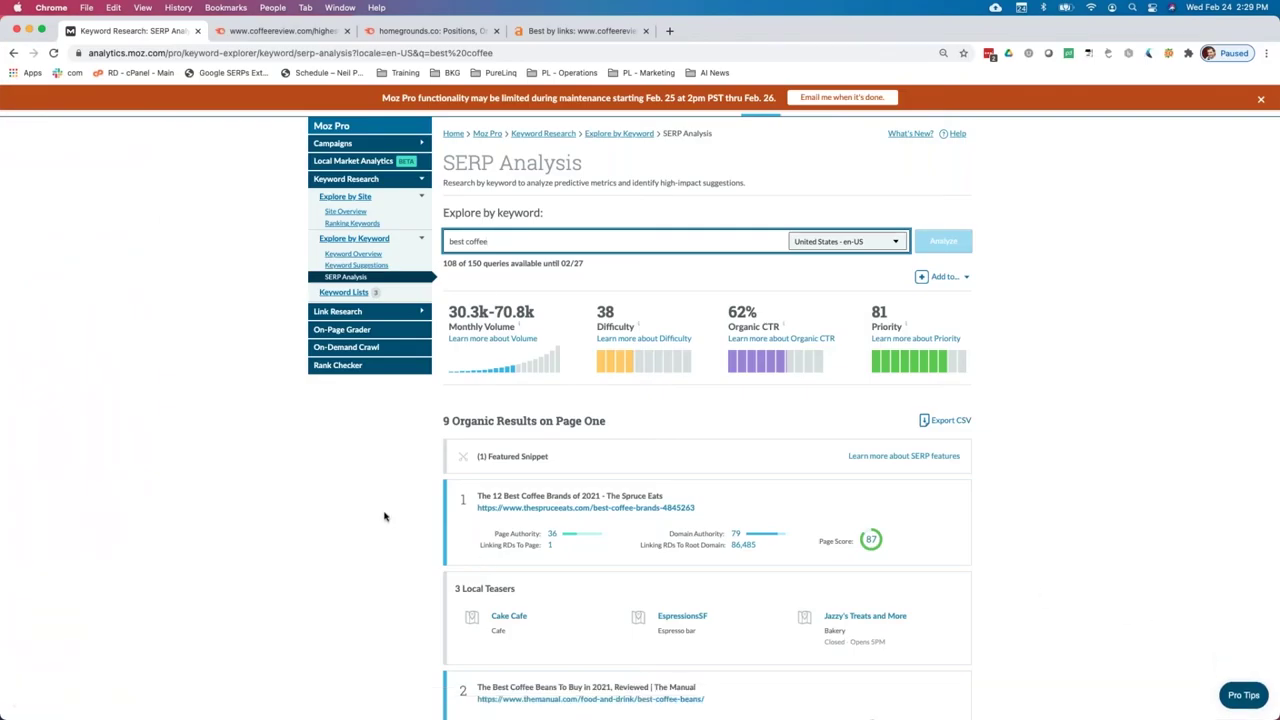
Review the organic results for "best coffee" and open the top-ranked article from The Spruce Eats.
scroll(384, 516, down, 5)
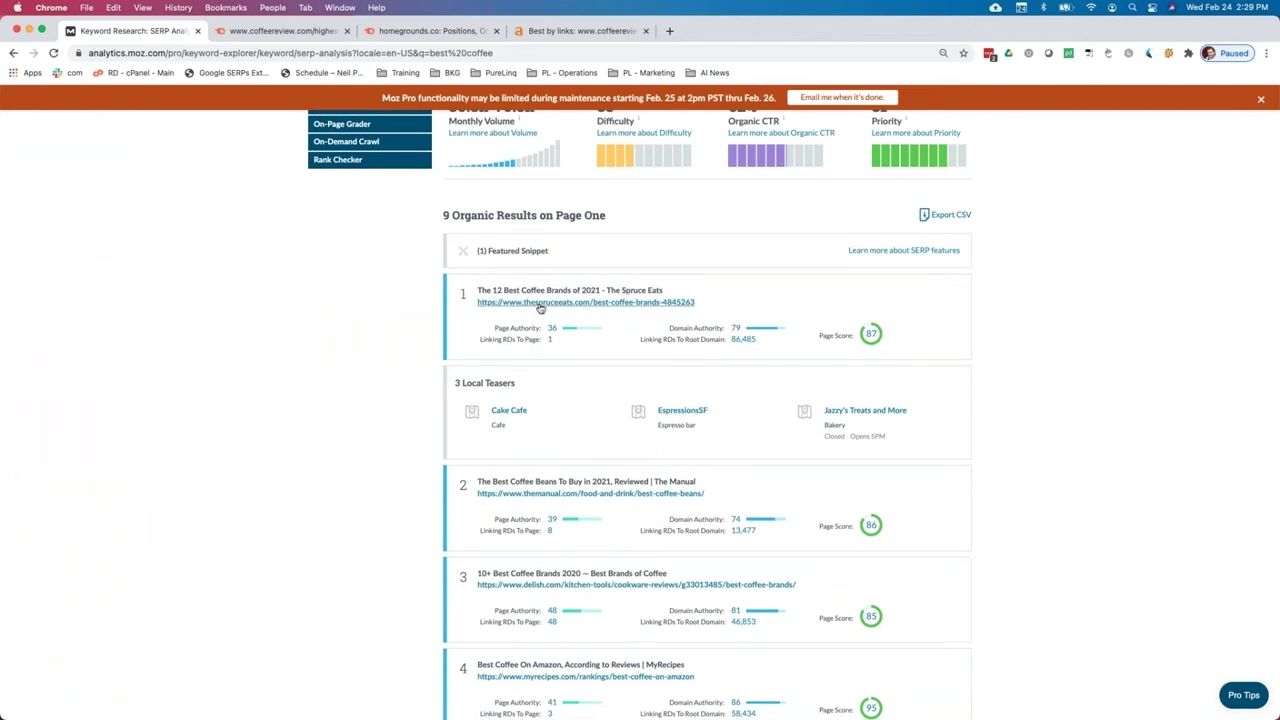
scroll(545, 306, up, 5)
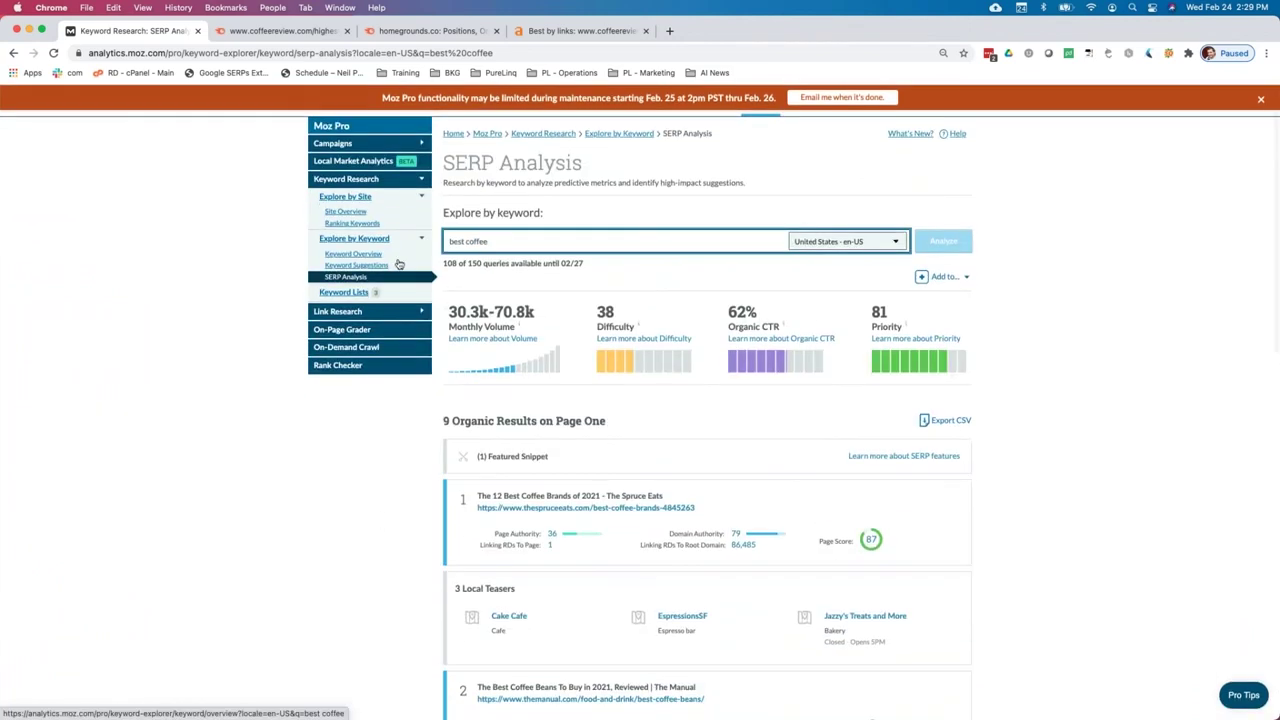
scroll(437, 363, down, 2)
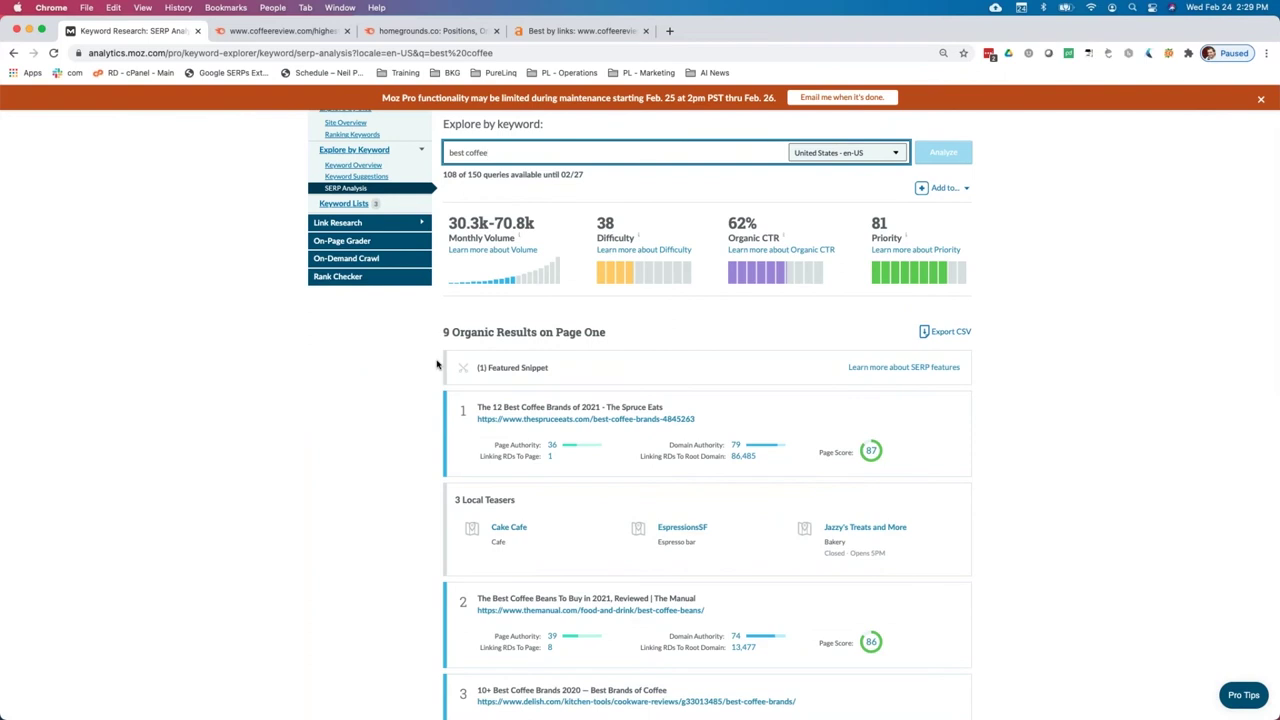
scroll(437, 363, down, 2)
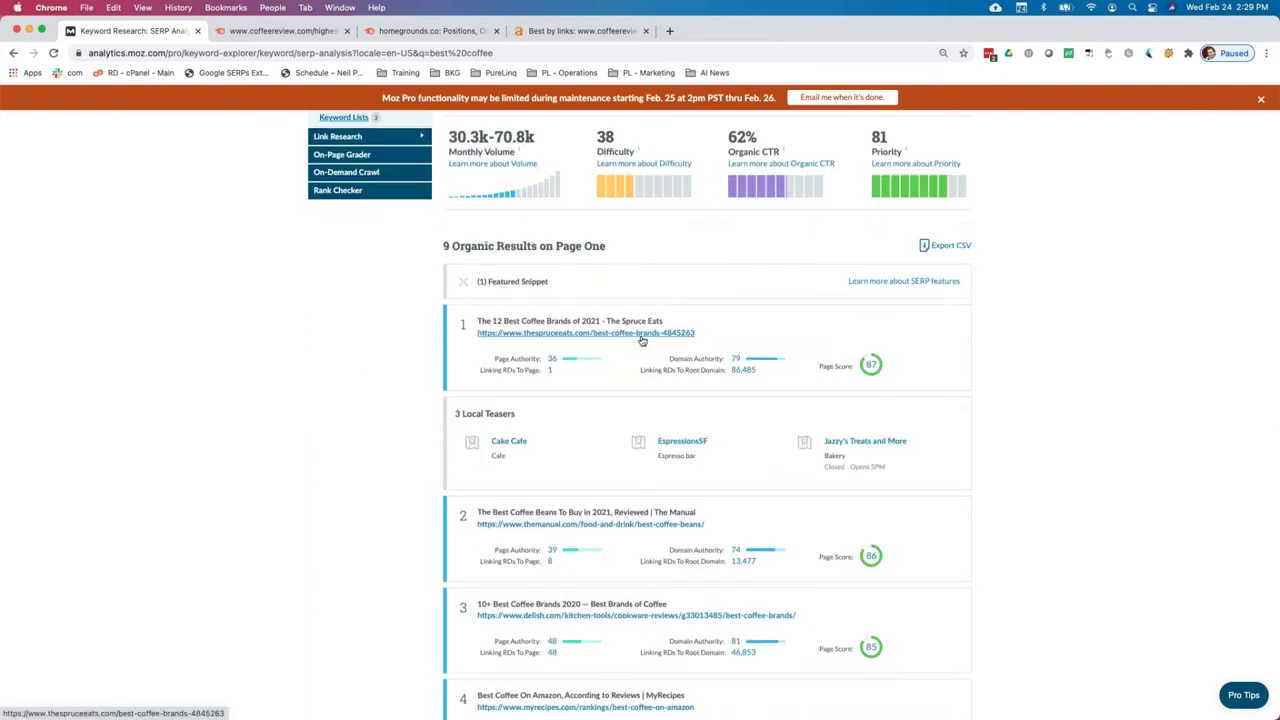
click(642, 340)
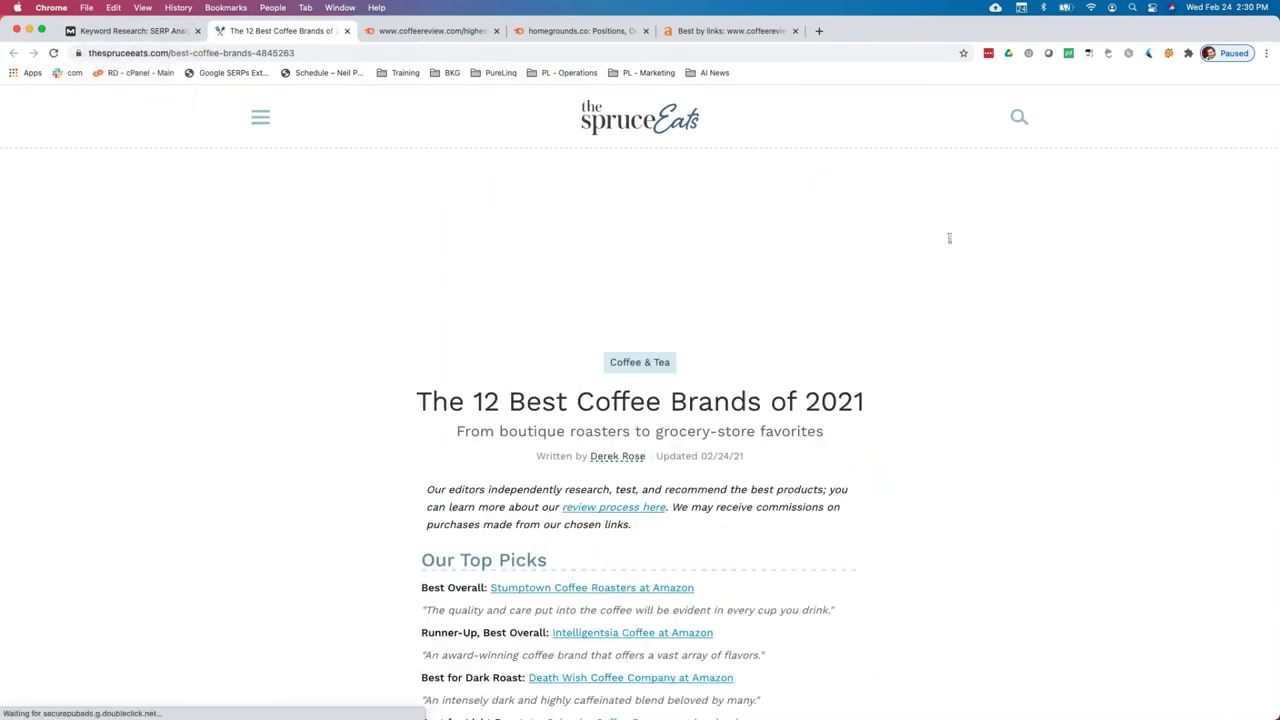
From the SERP Analysis, open The Manual's article on the best coffee beans and skim it.
click(150, 31)
scroll(389, 343, down, 2)
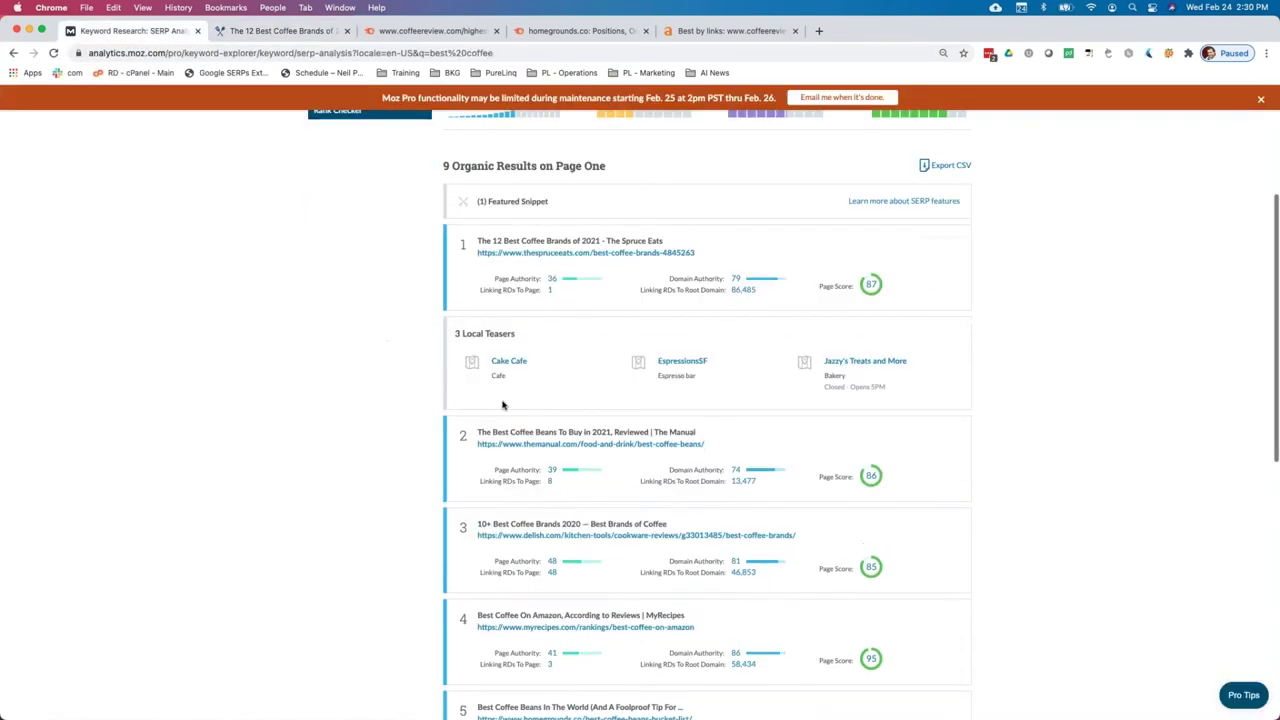
click(642, 445)
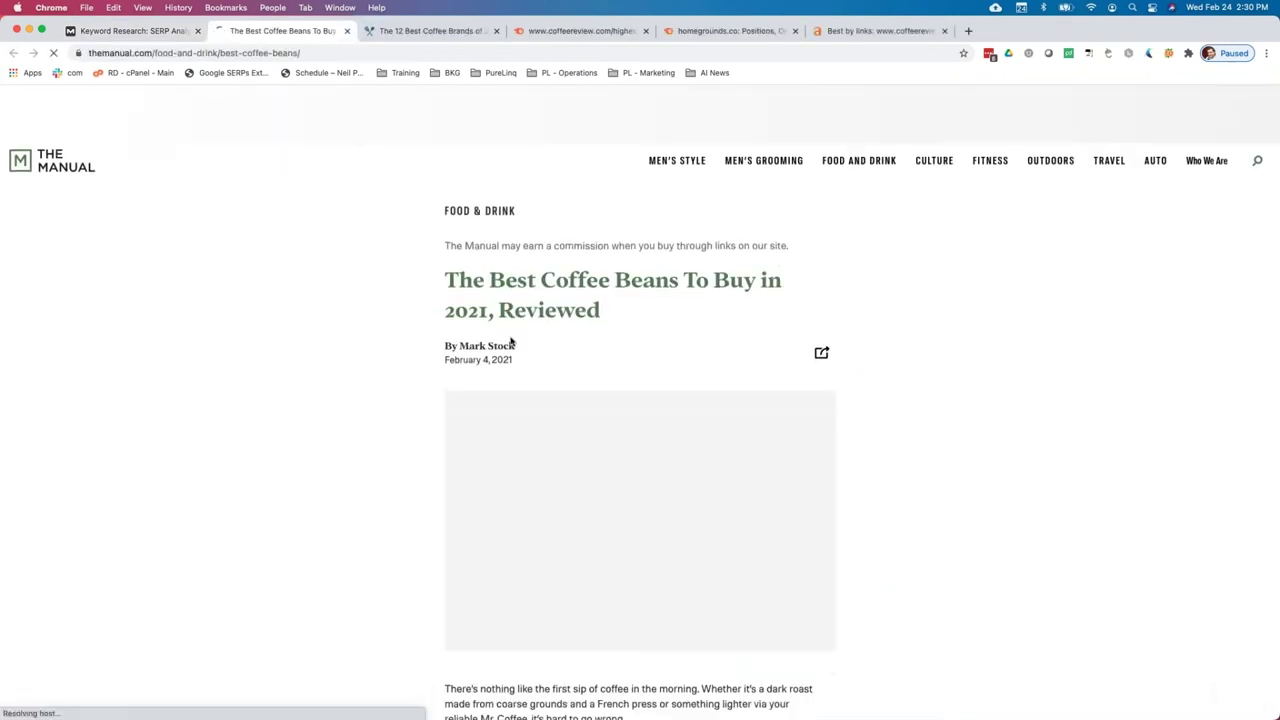
scroll(510, 342, down, 4)
From the SERP Analysis, open the MyRecipes article on the best Amazon coffee and skim its picks.
click(134, 31)
scroll(607, 574, down, 1)
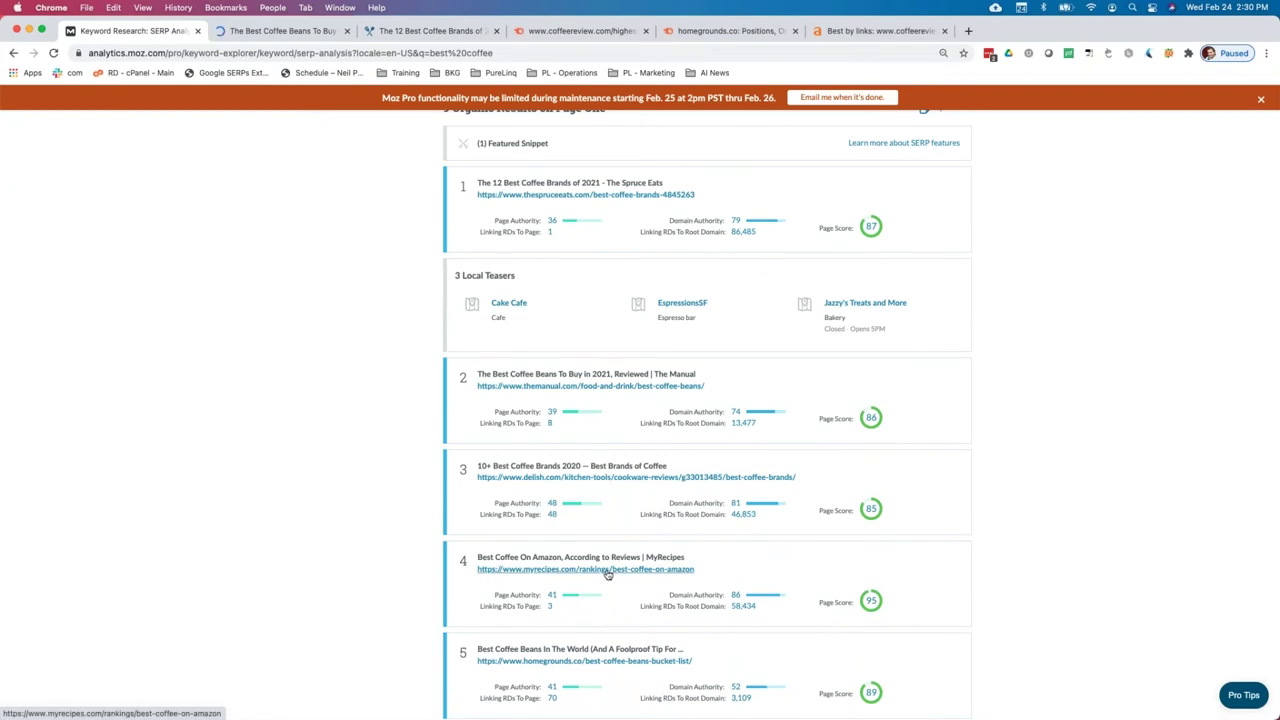
click(607, 569)
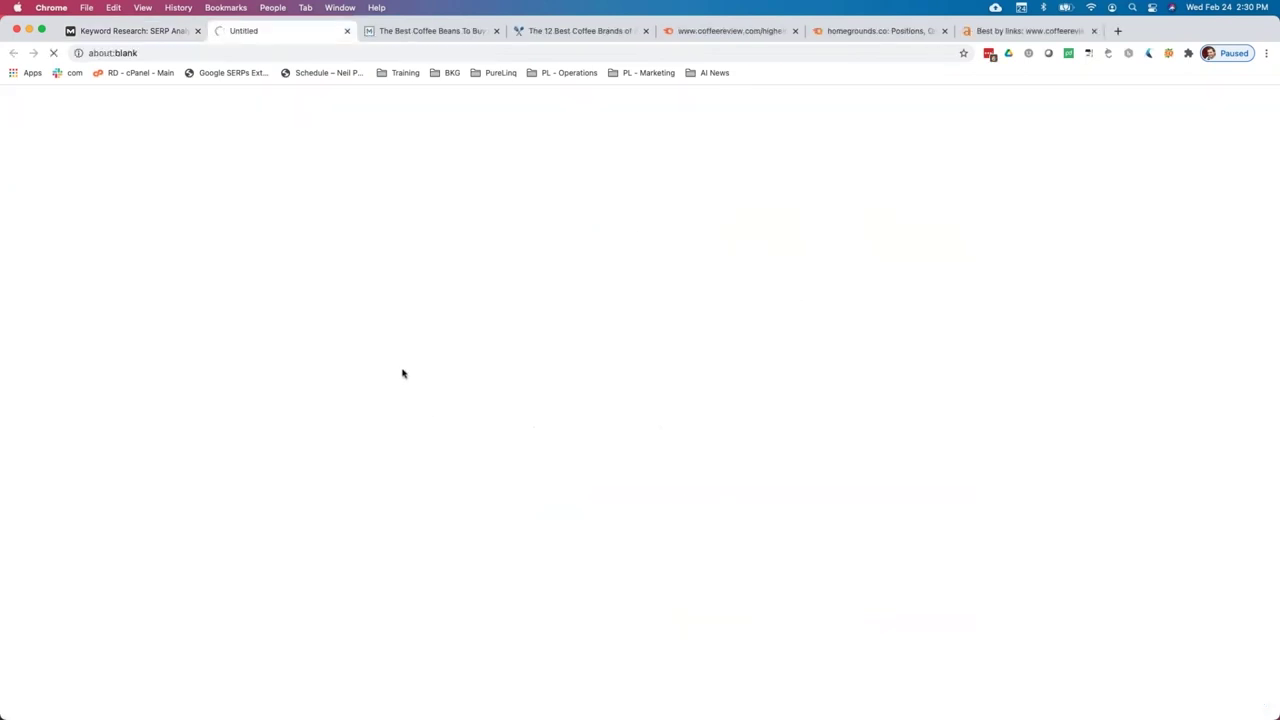
scroll(397, 380, down, 5)
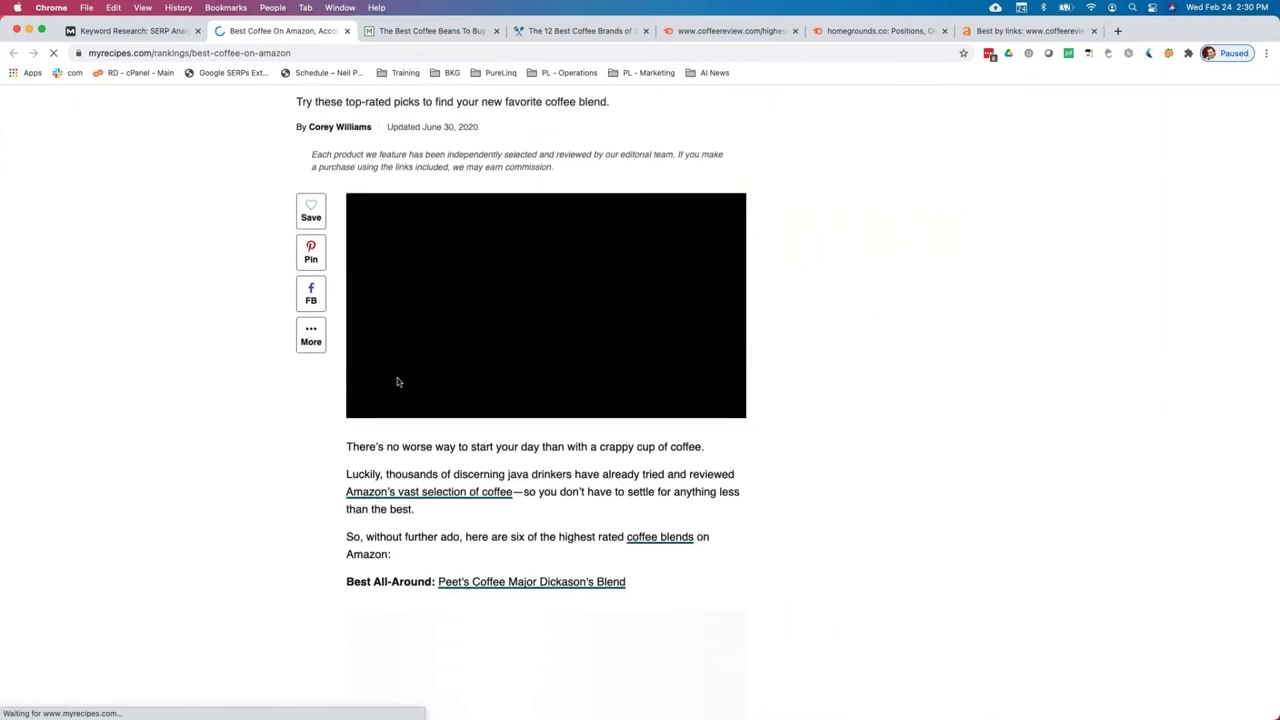
scroll(397, 380, down, 10)
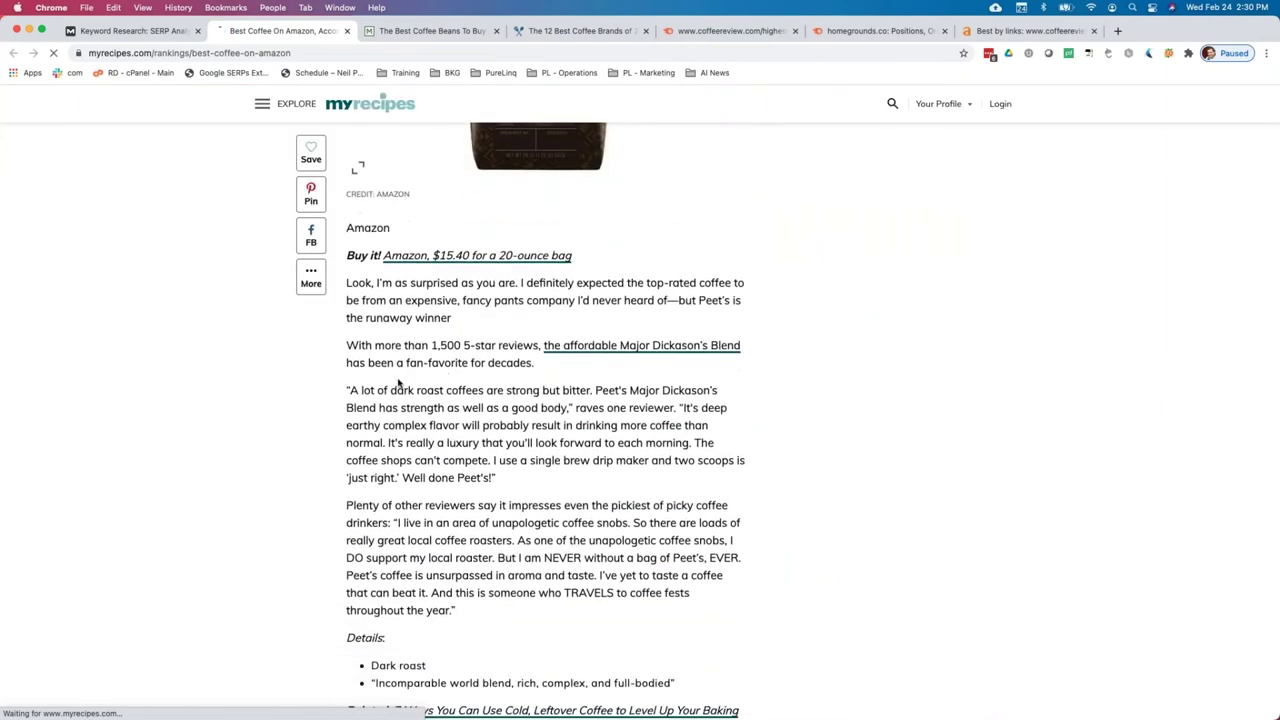
scroll(397, 382, up, 10)
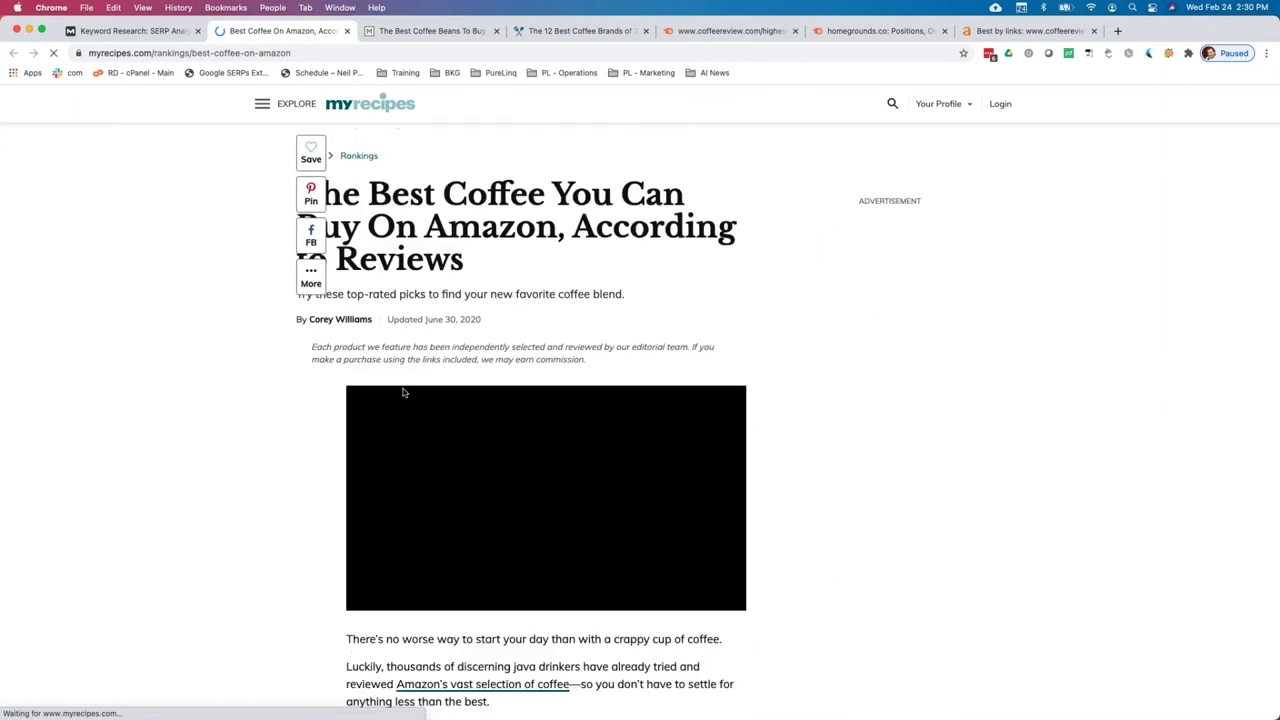
scroll(405, 380, up, 2)
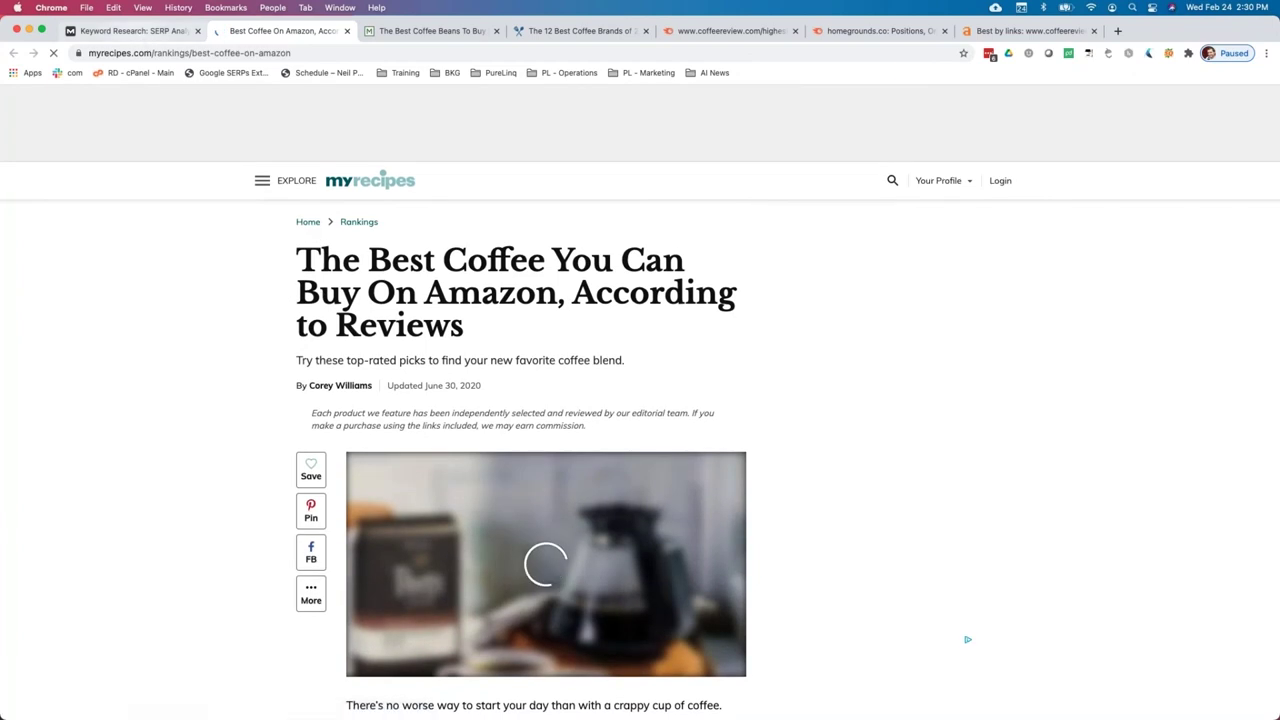
Go back to the SERP Analysis and compare the authority and linking metrics of the ranking pages.
key(ctrl+shift+Tab)
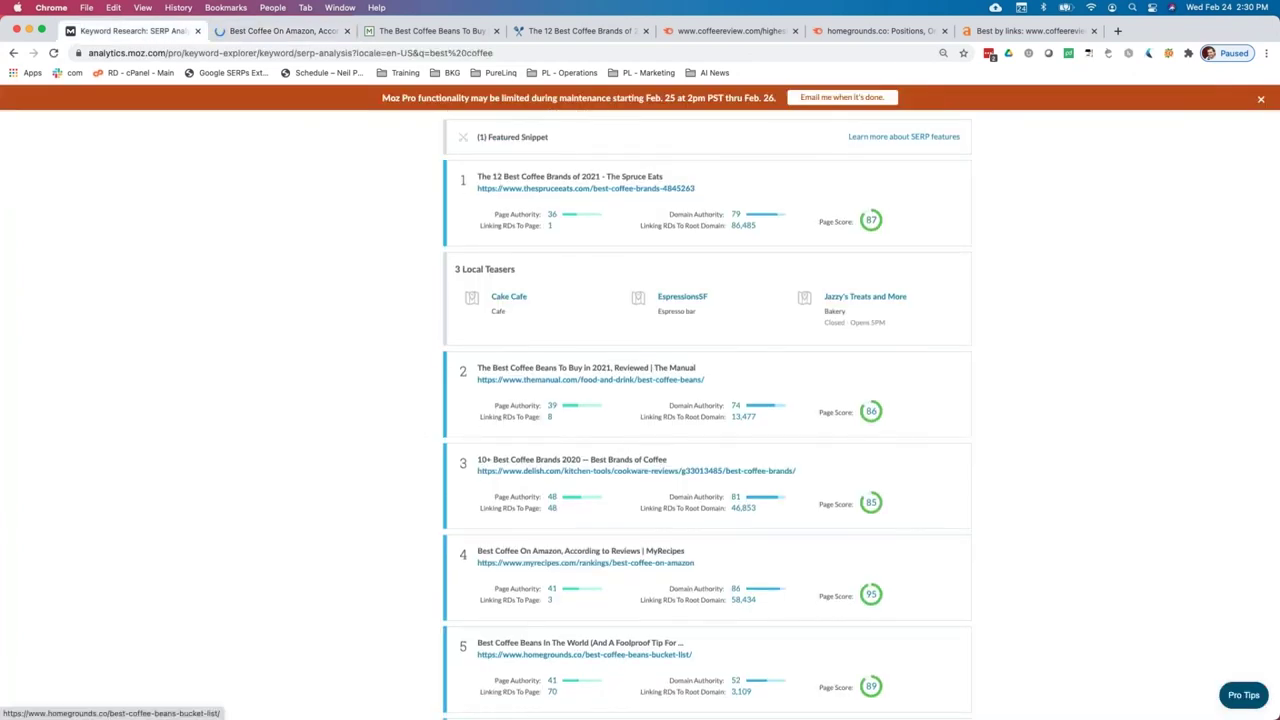
scroll(617, 569, down, 3)
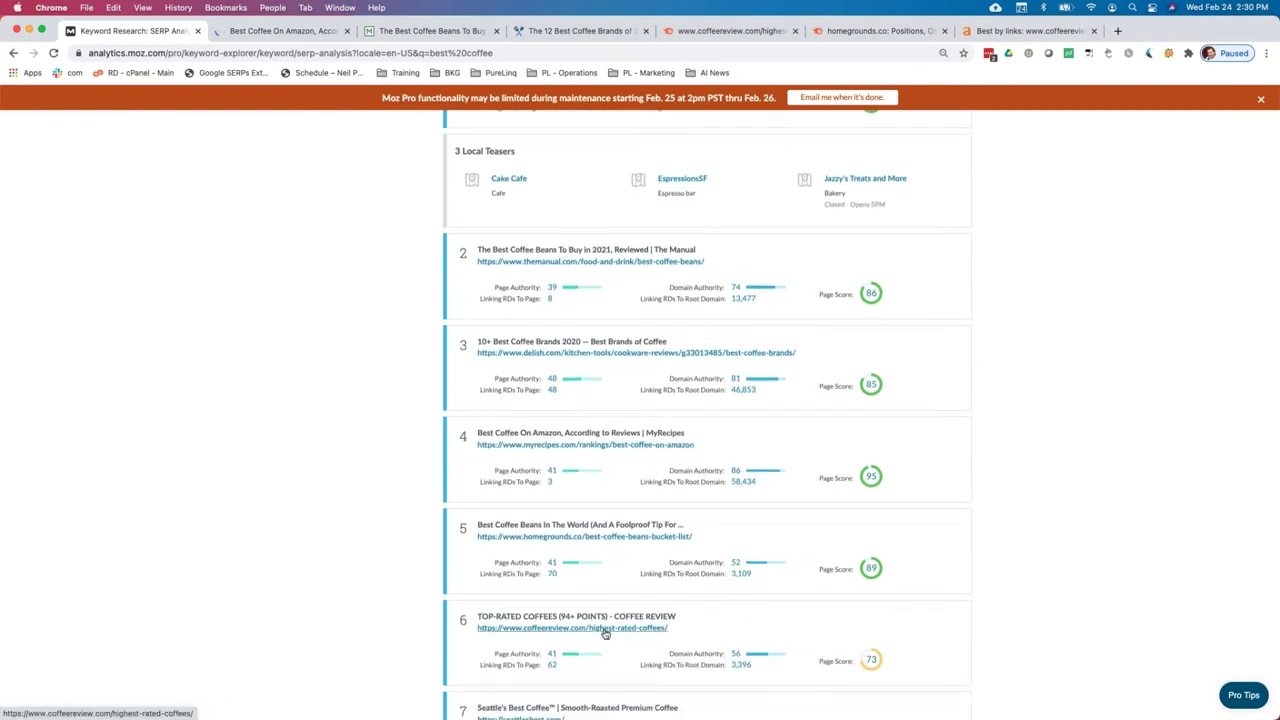
scroll(603, 630, up, 5)
scroll(609, 560, down, 2)
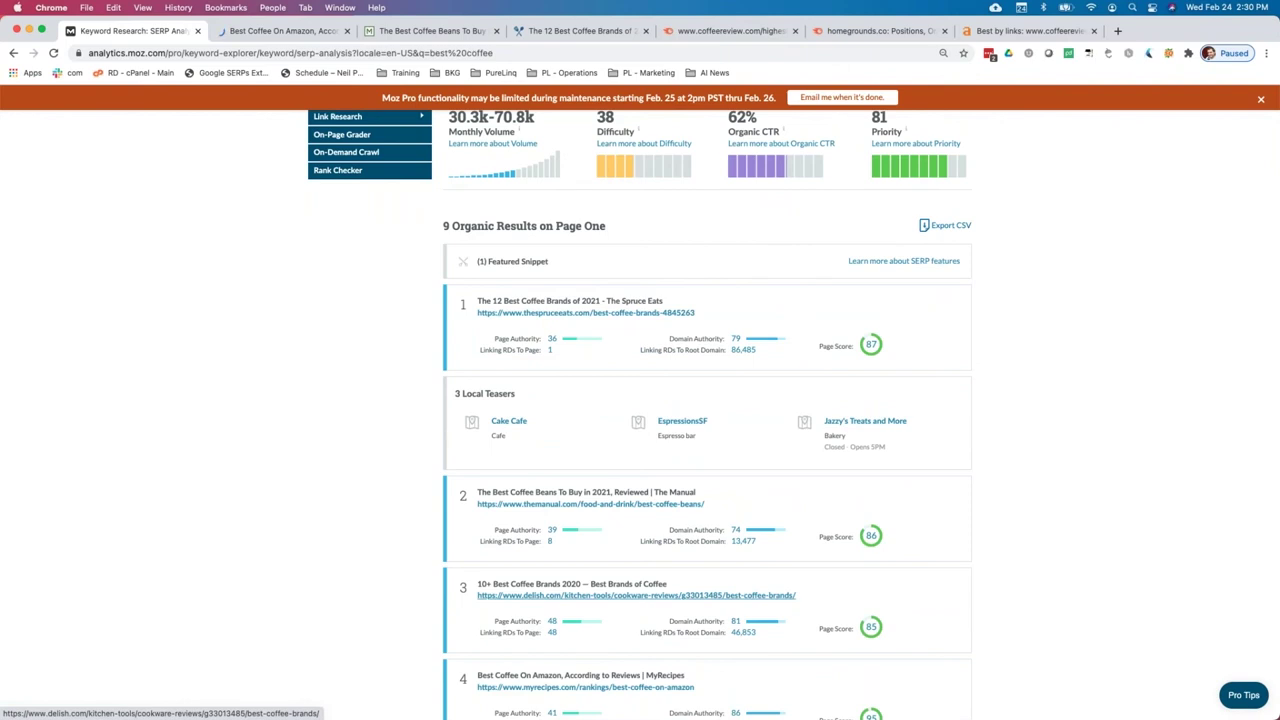
Revisit the MyRecipes article, dismiss its notification request, and inspect the Amazon link for Peet's Coffee Major Dickason's Blend.
click(282, 30)
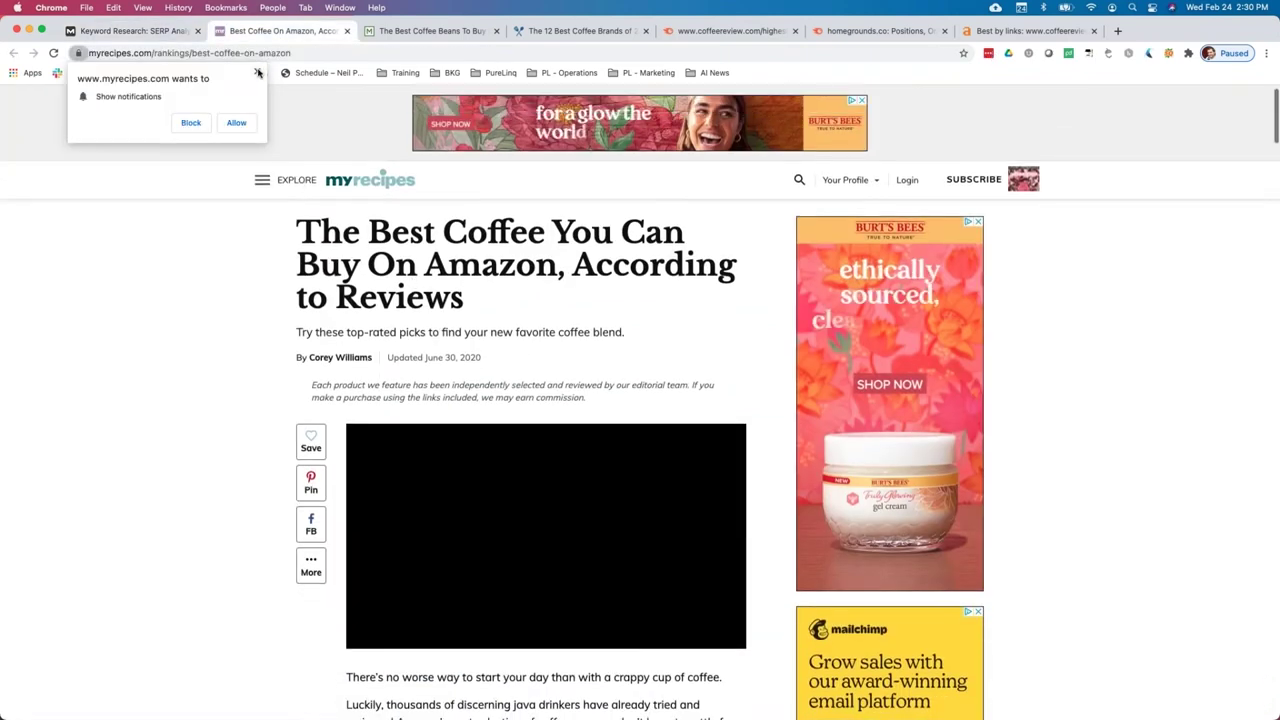
click(258, 73)
scroll(468, 375, down, 5)
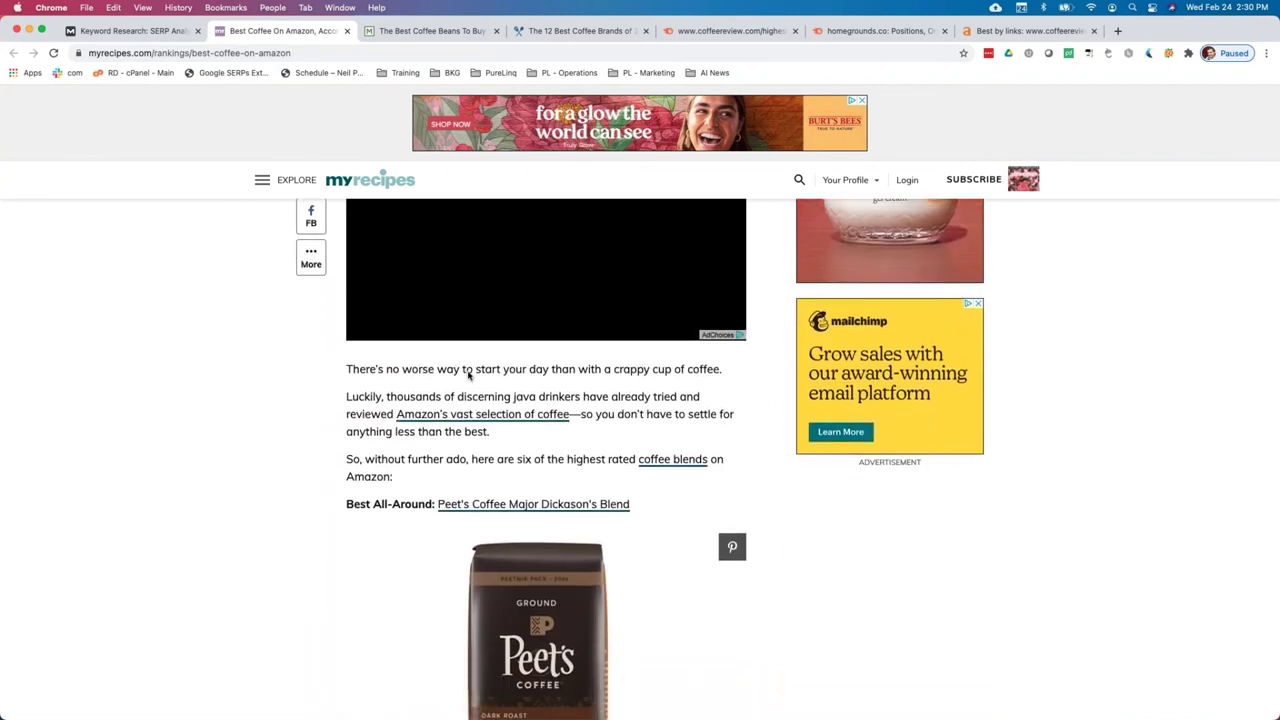
scroll(468, 375, down, 5)
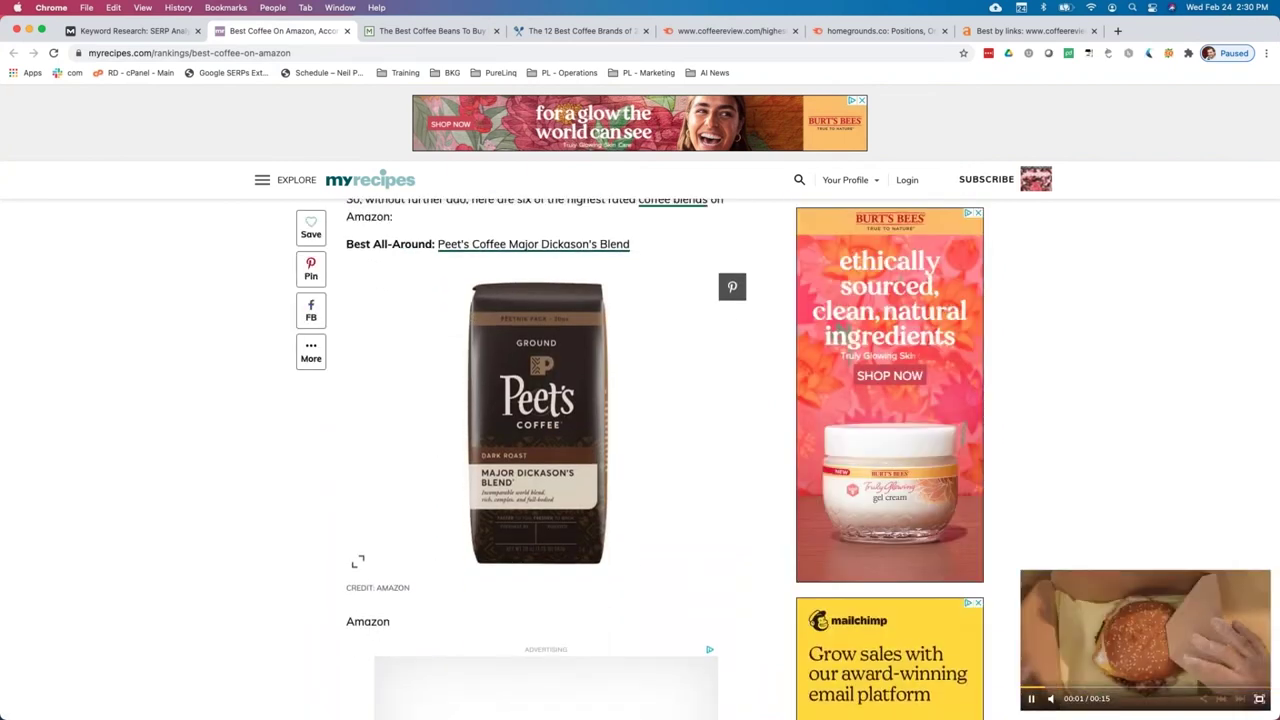
scroll(487, 270, up, 1)
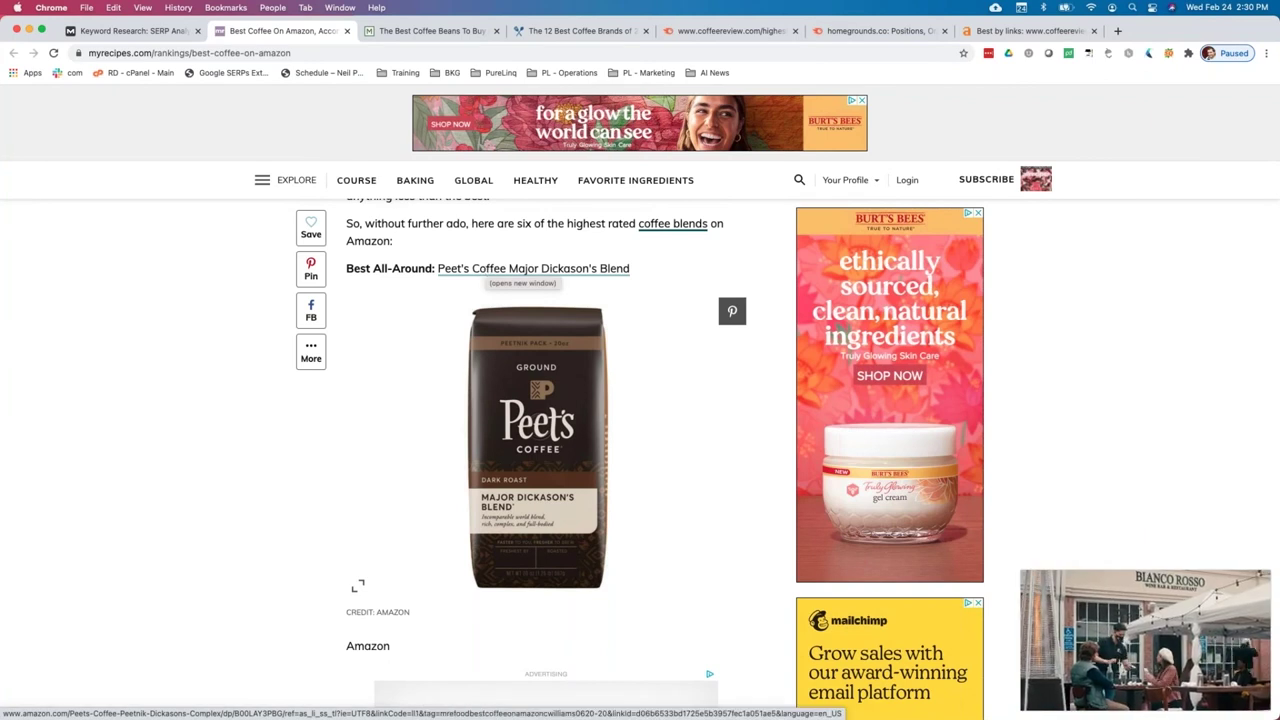
scroll(470, 275, up, 5)
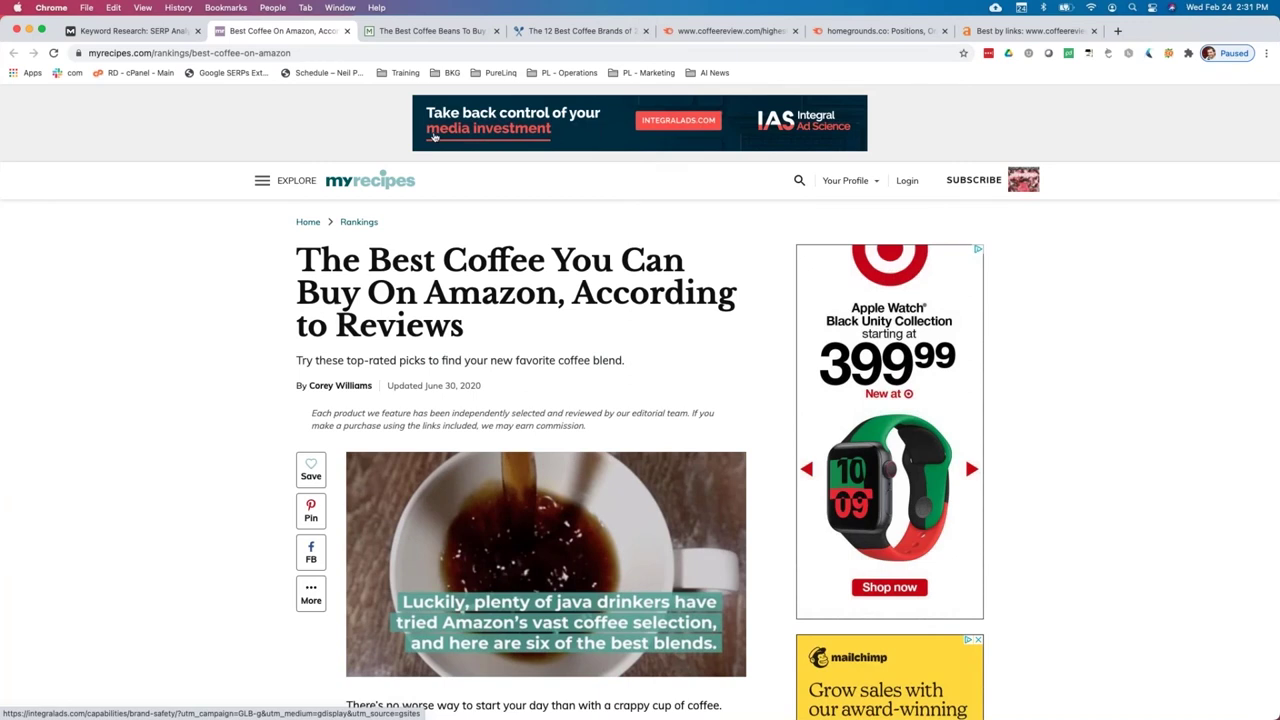
Close the coffee articles from The Manual and The Spruce Eats.
click(430, 31)
scroll(438, 302, up, 5)
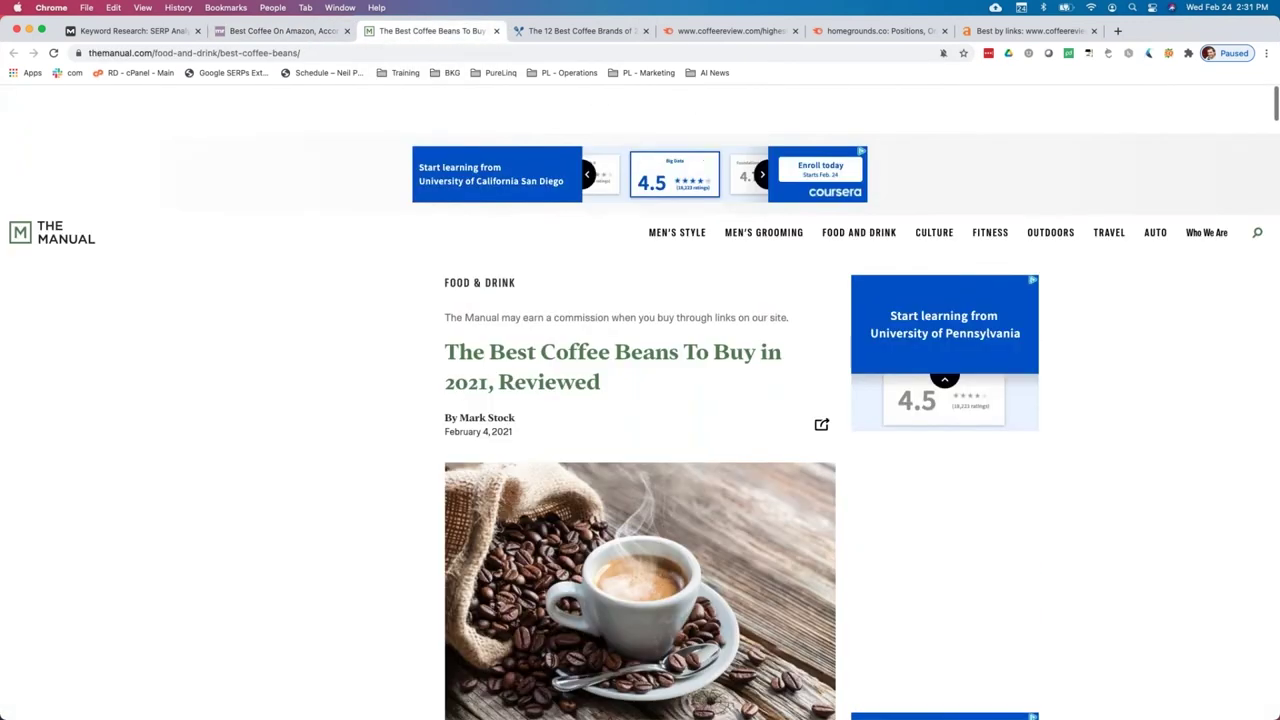
click(512, 31)
click(496, 31)
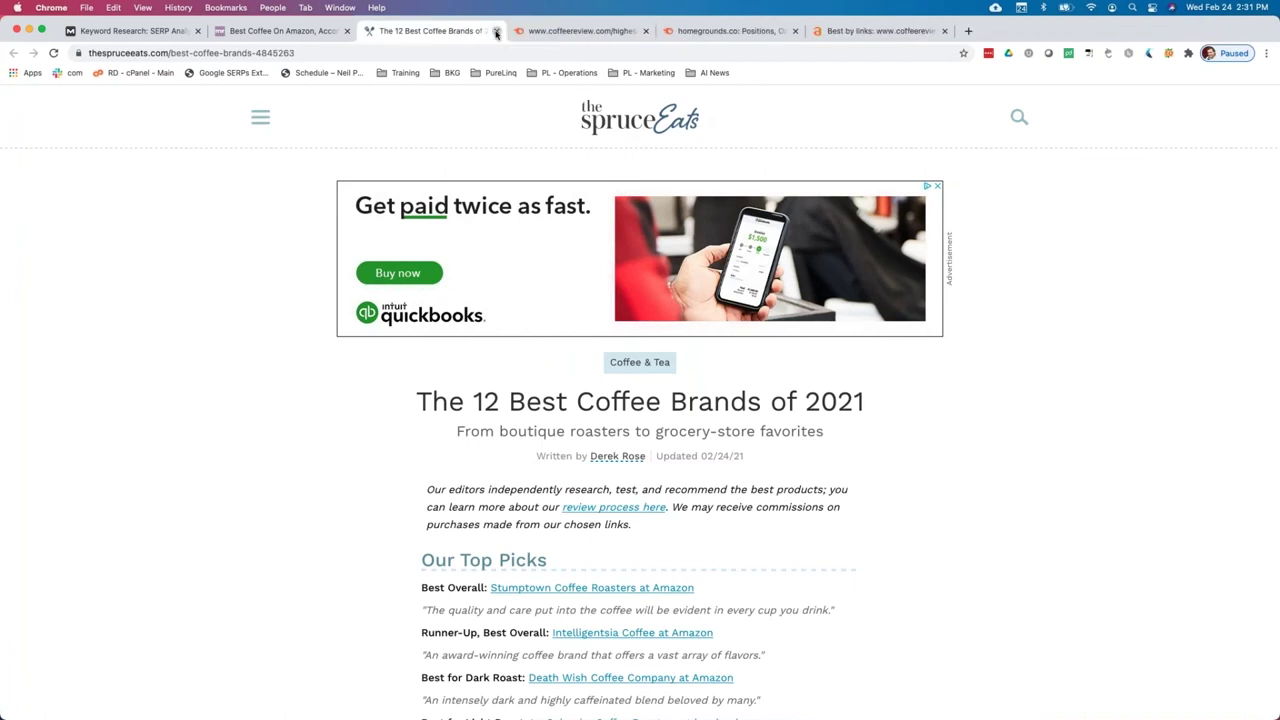
click(494, 31)
click(730, 273)
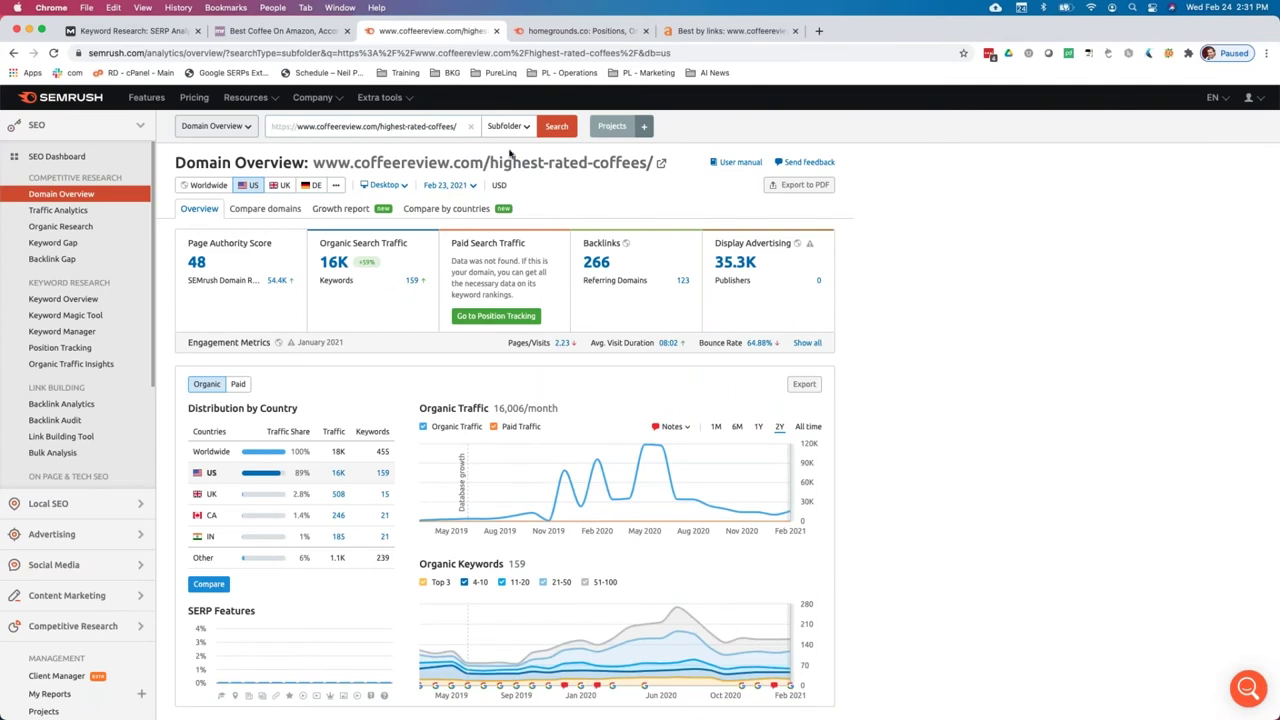
scroll(453, 263, down, 2)
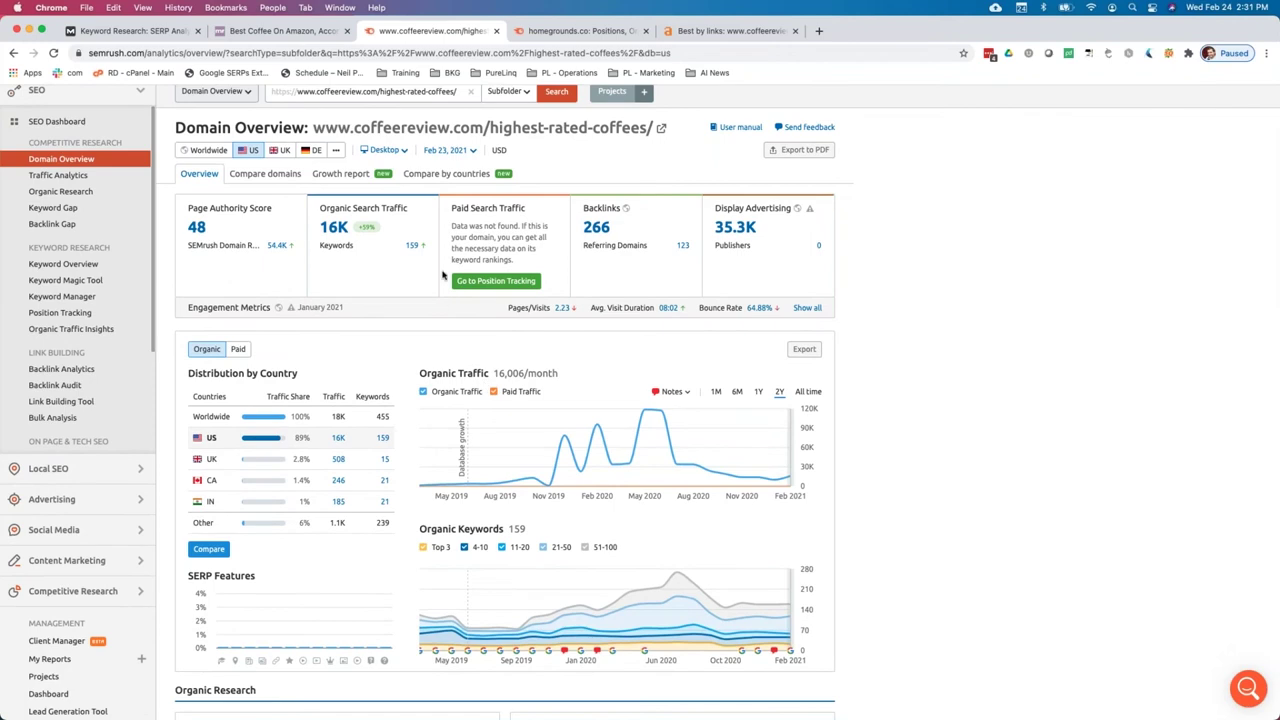
scroll(453, 272, up, 2)
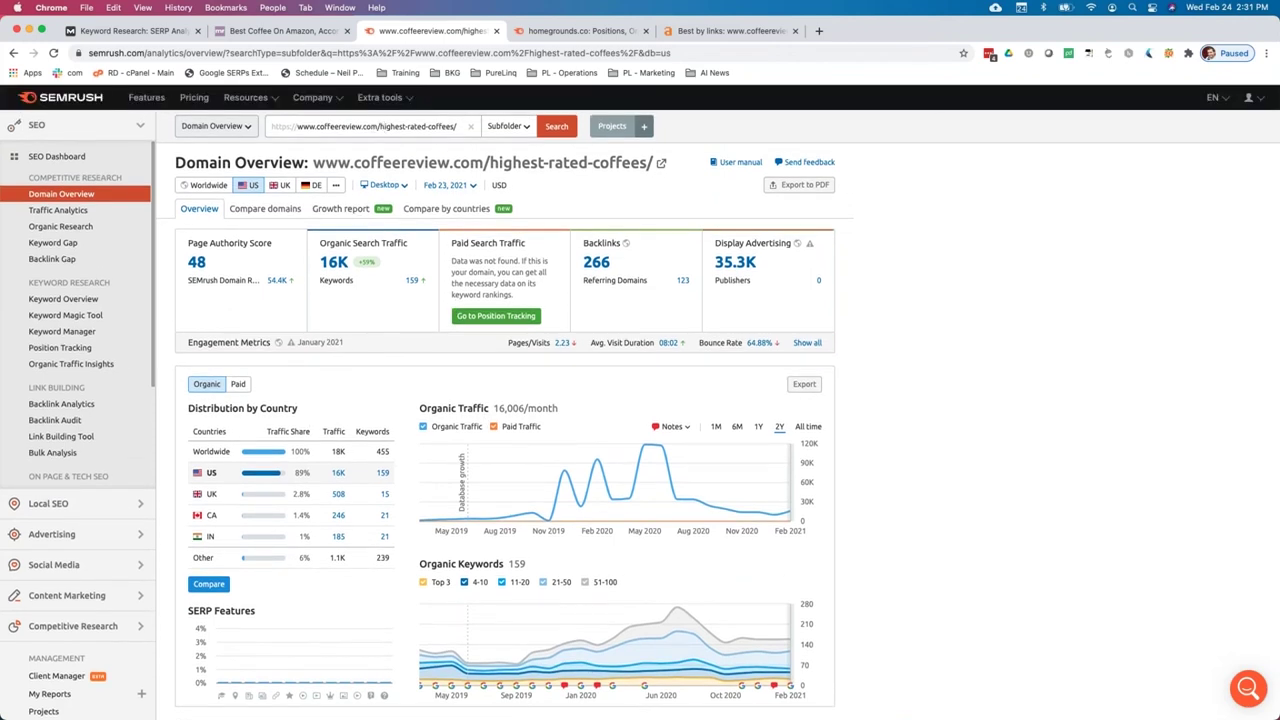
scroll(368, 140, down, 1)
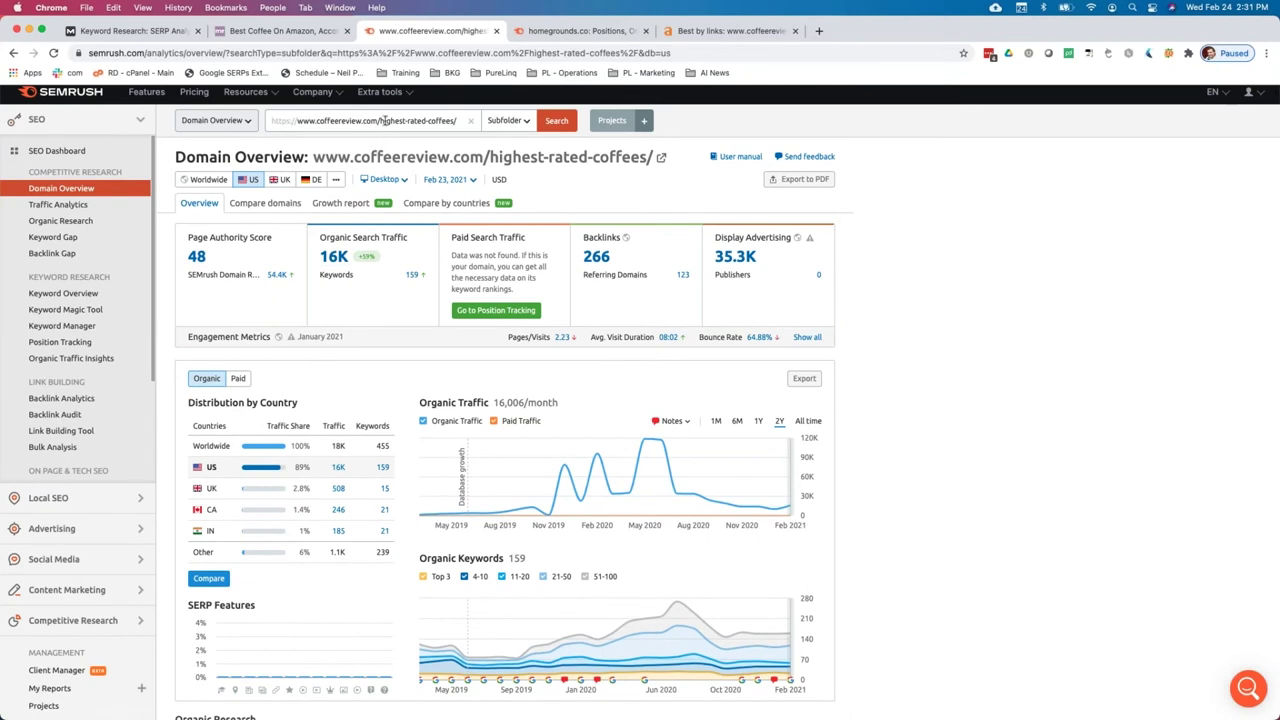
scroll(318, 302, down, 7)
click(212, 570)
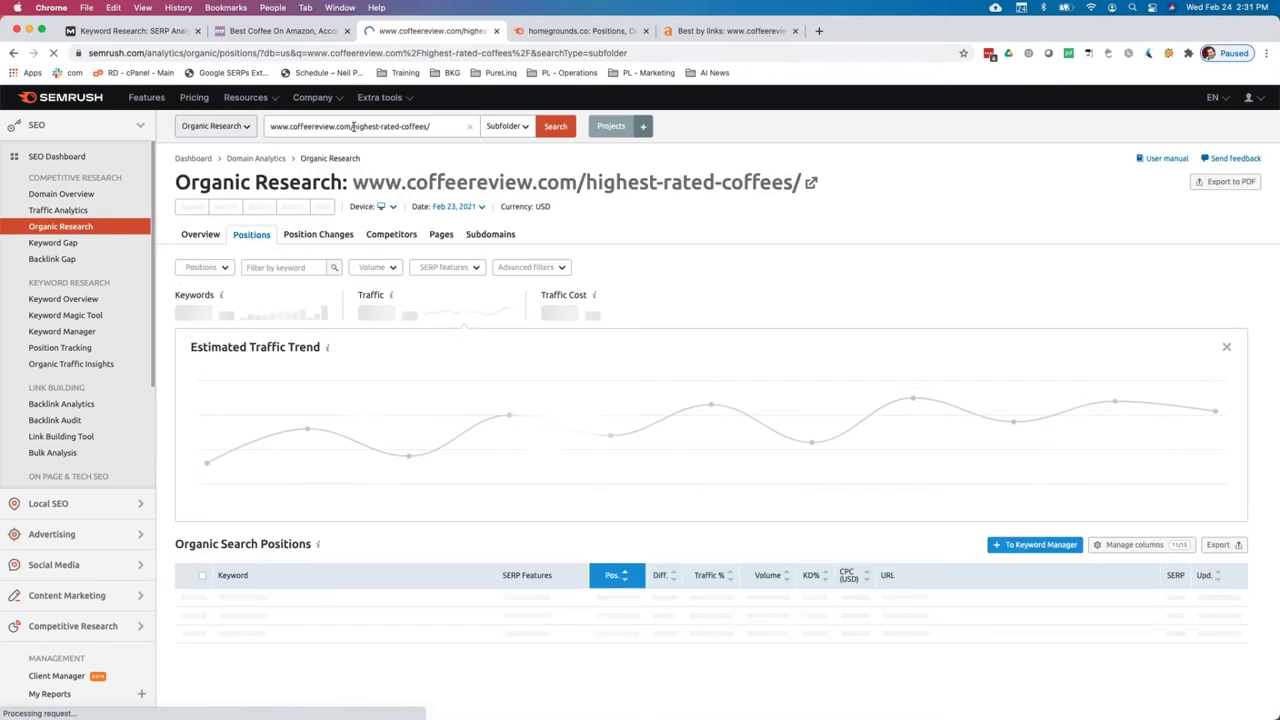
drag(352, 126, 453, 130)
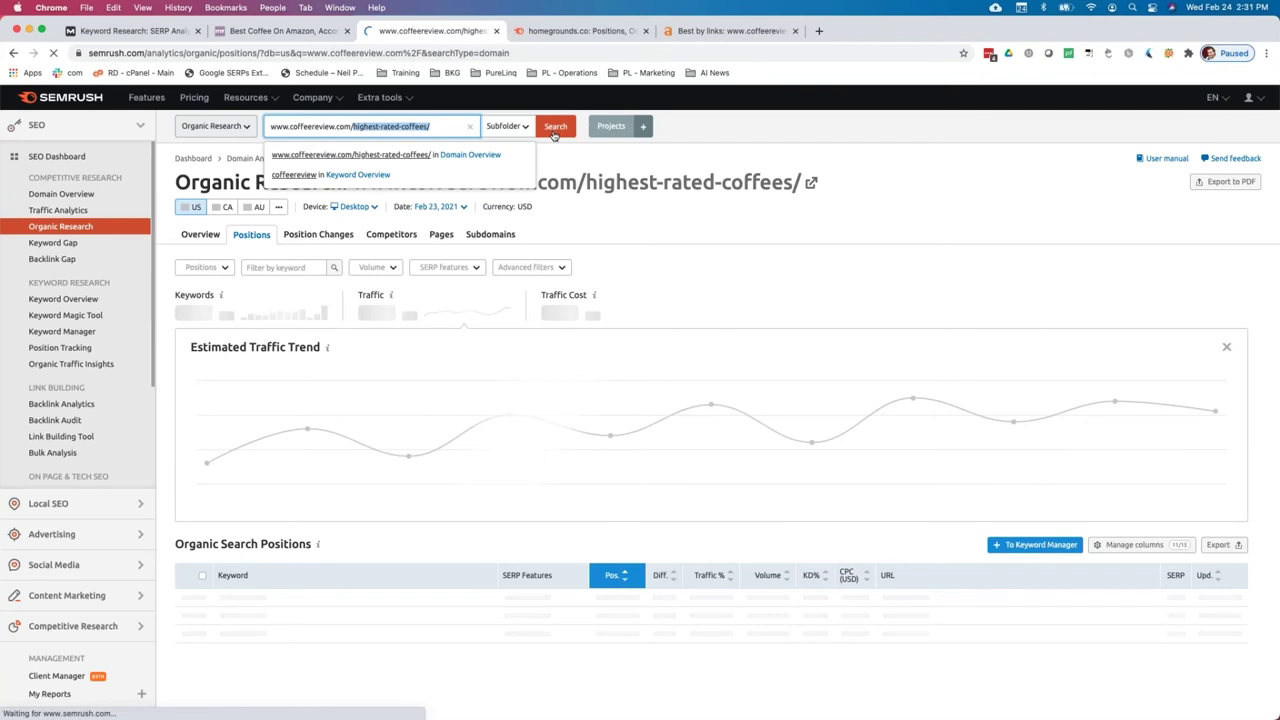
Copy the keyword "best coffee" from the Moz SERP Analysis and filter coffeereview.com's organic positions in Semrush by it.
key(super+1)
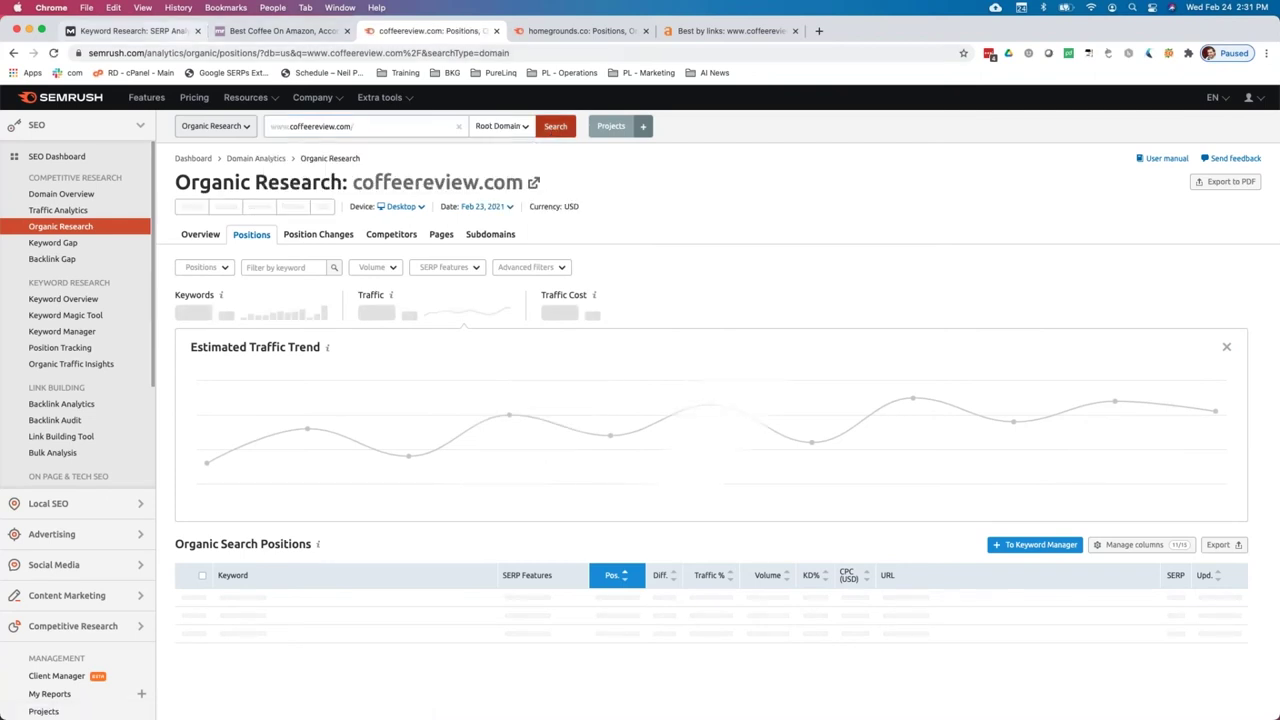
drag(490, 251, 450, 251)
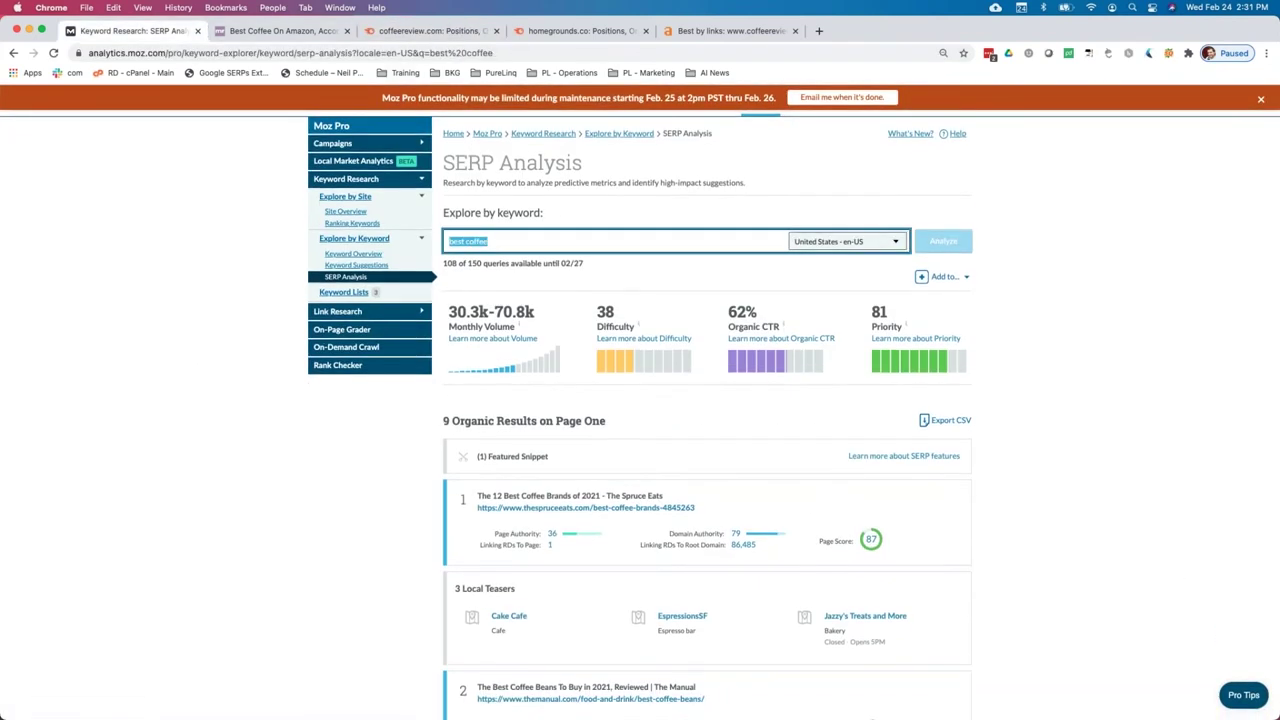
click(400, 36)
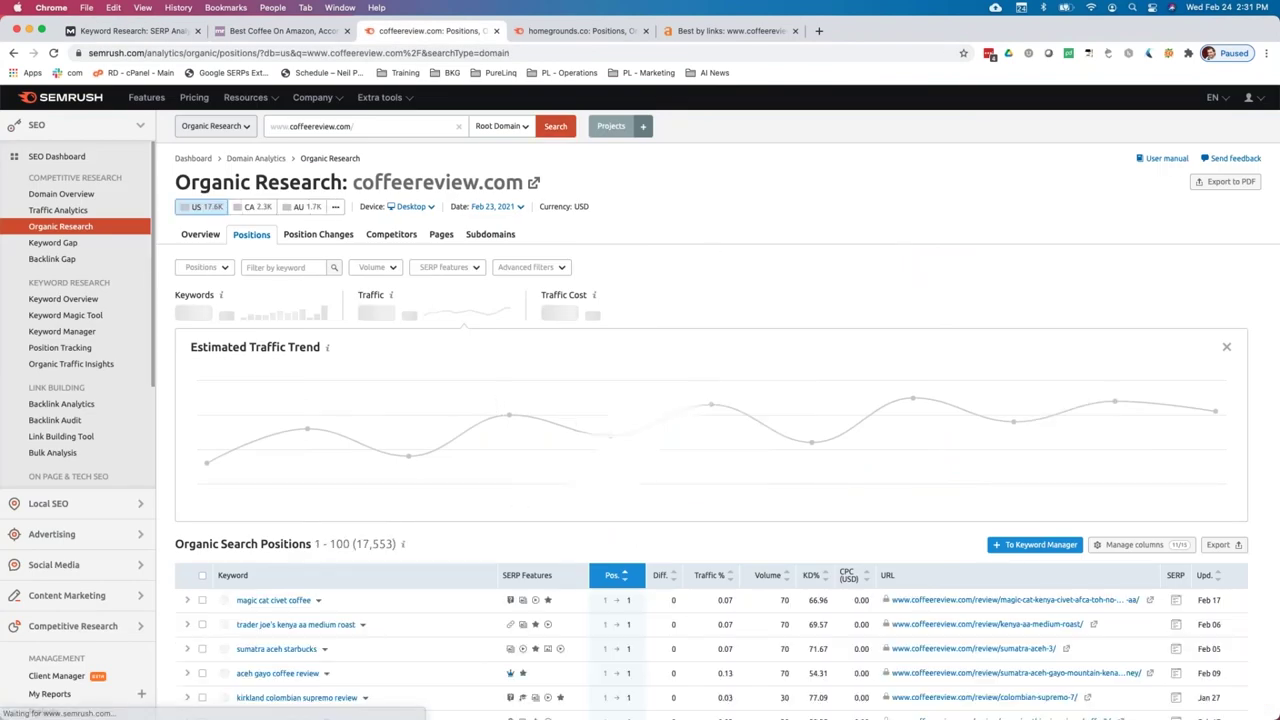
click(278, 267)
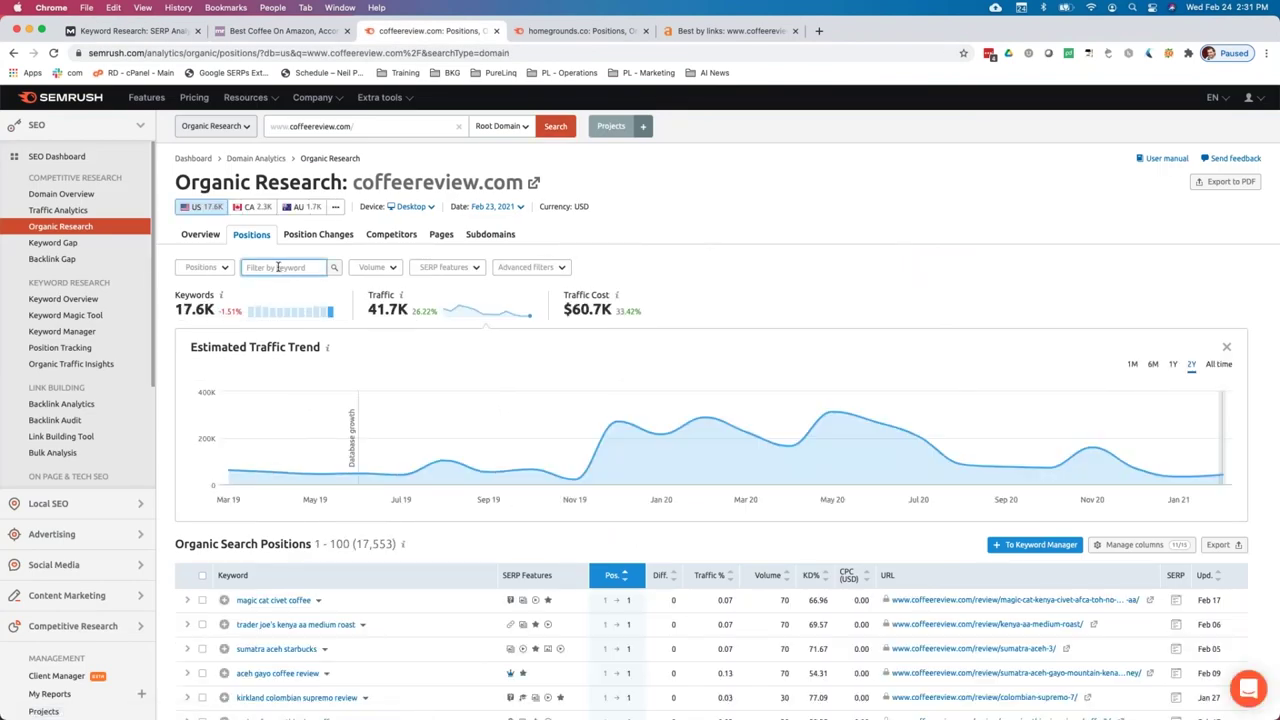
click(335, 268)
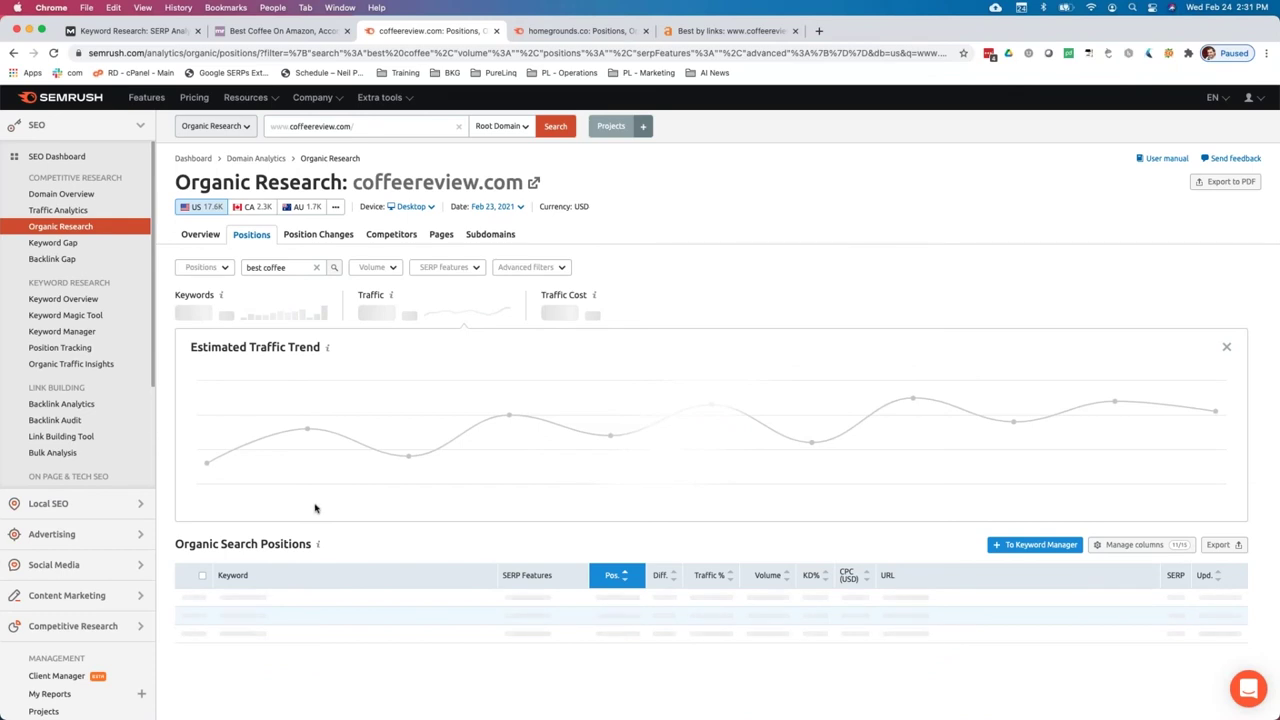
scroll(320, 506, down, 3)
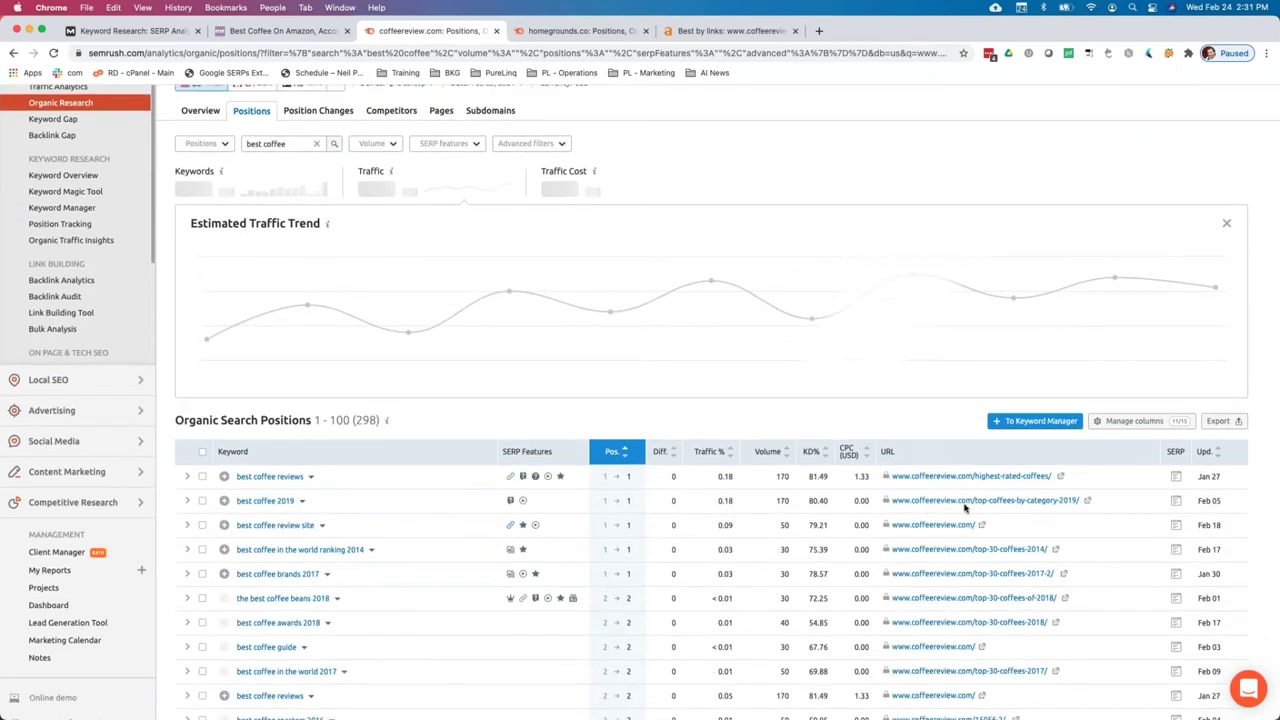
Open coffeereview.com's highest-rated-coffees page from the "best coffee reviews" result, skim its reviews and dismiss the newsletter sign-up.
click(283, 31)
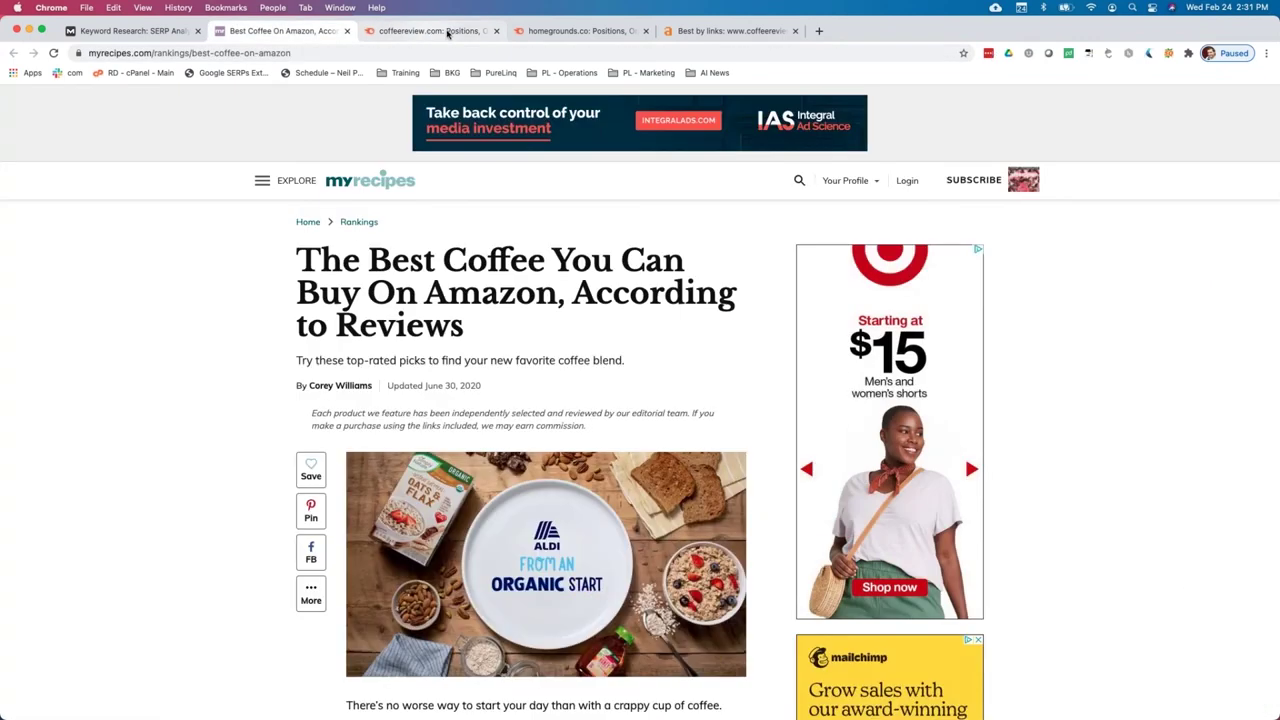
click(447, 33)
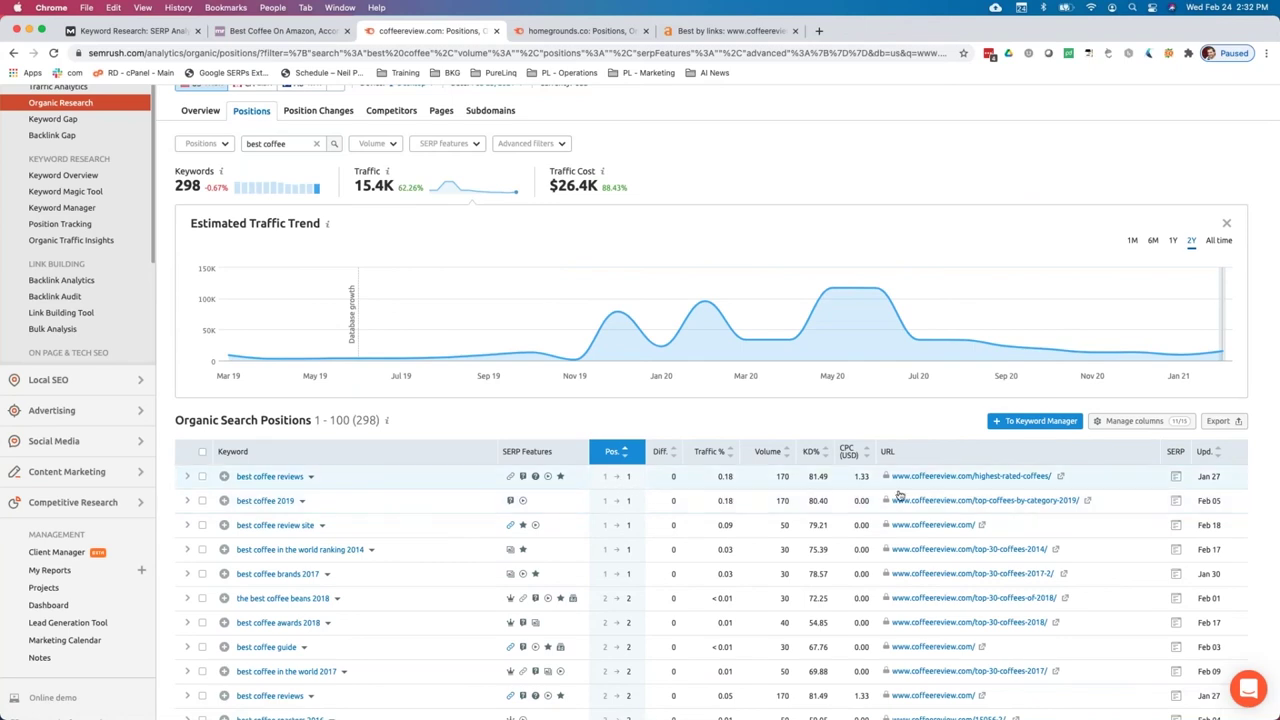
click(1061, 476)
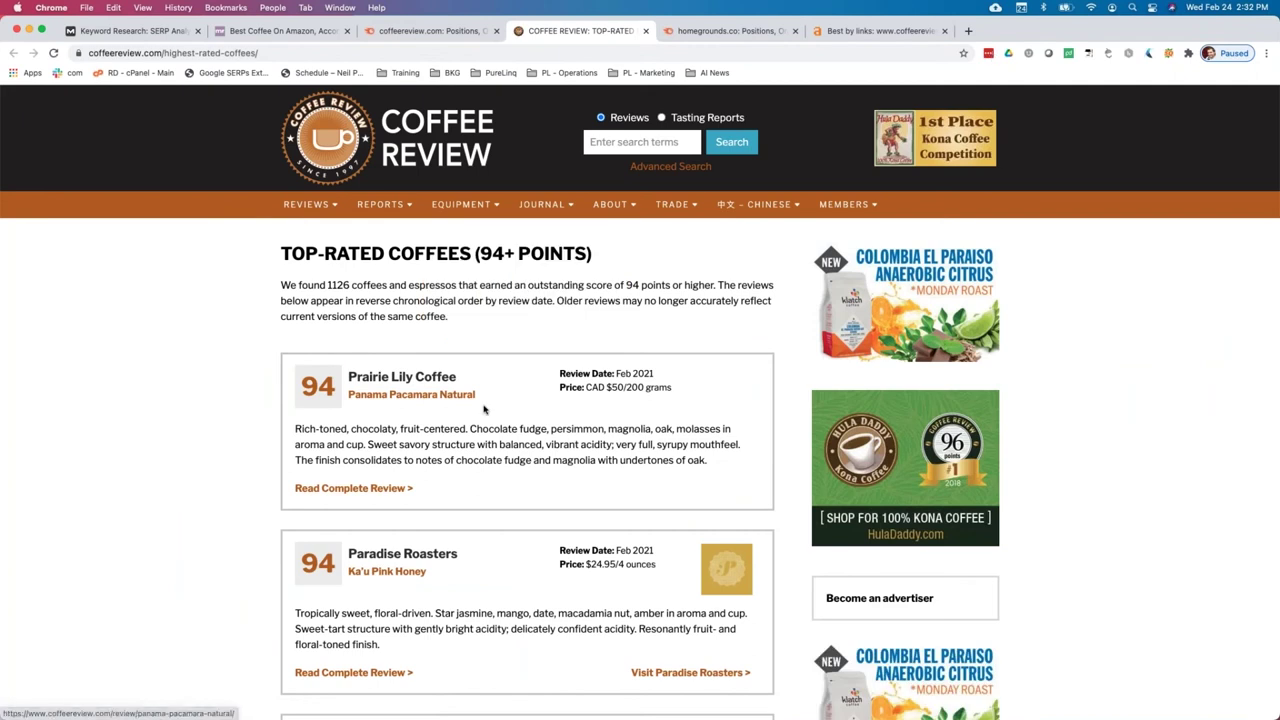
scroll(483, 409, down, 5)
scroll(483, 409, down, 3)
scroll(480, 409, up, 5)
scroll(475, 377, down, 1)
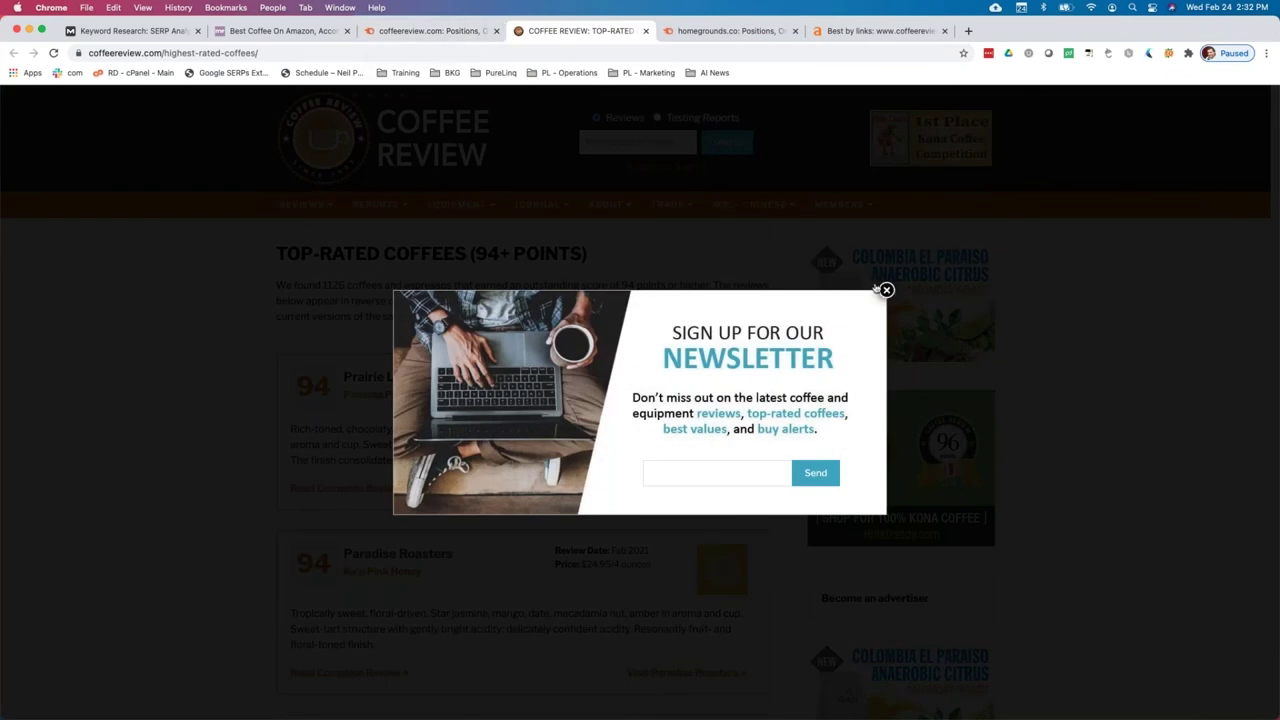
click(811, 231)
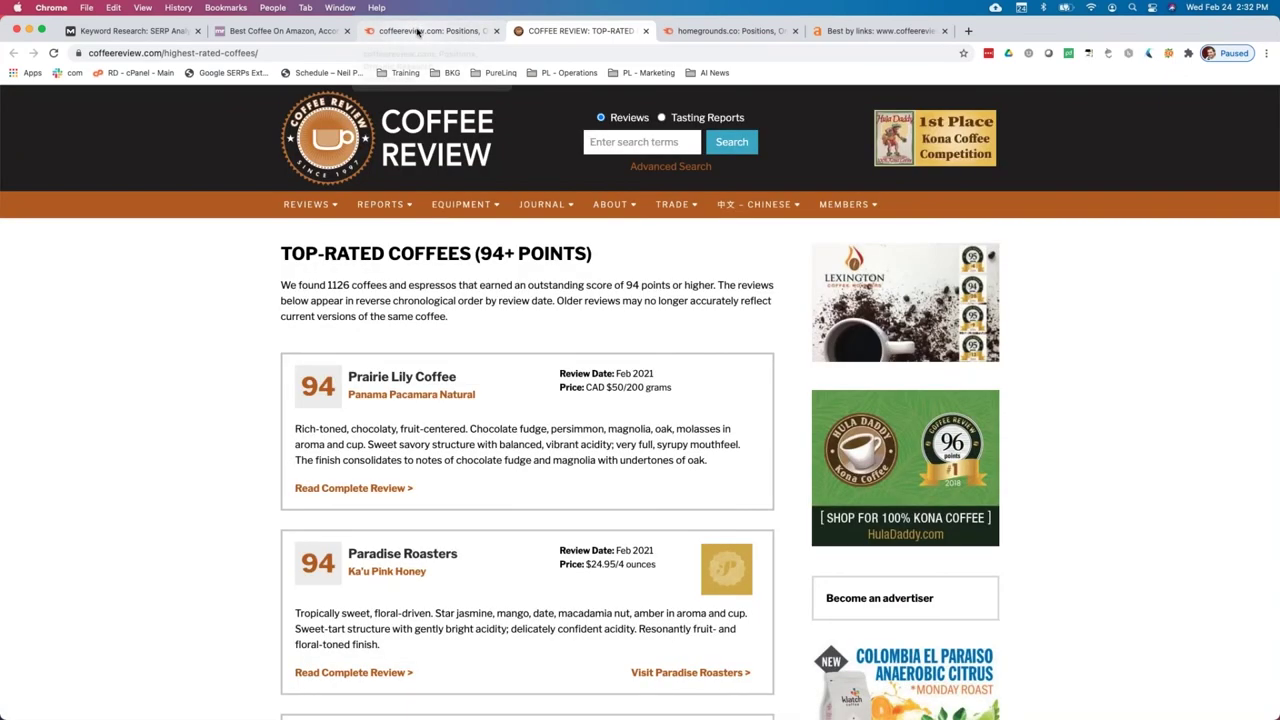
Compare the filtered Semrush positions with coffeereview.com's Best Pages by Incoming Links report in Ahrefs.
click(420, 31)
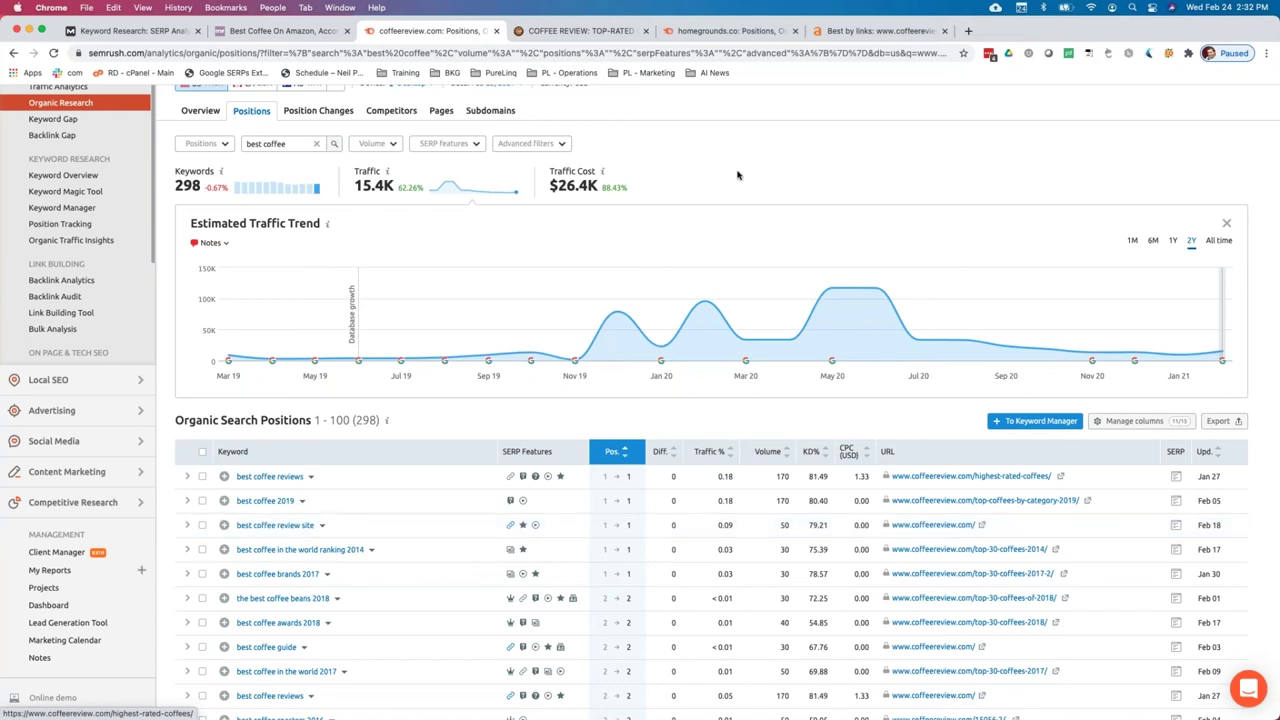
click(858, 30)
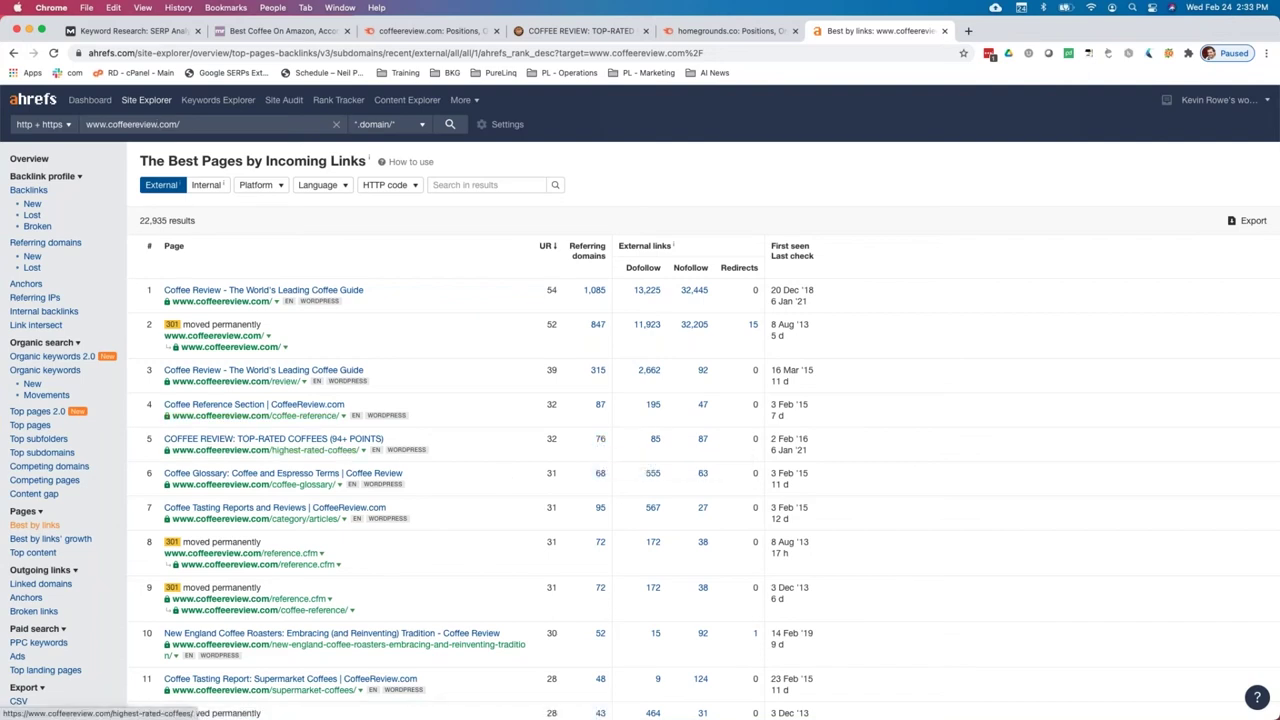
click(450, 31)
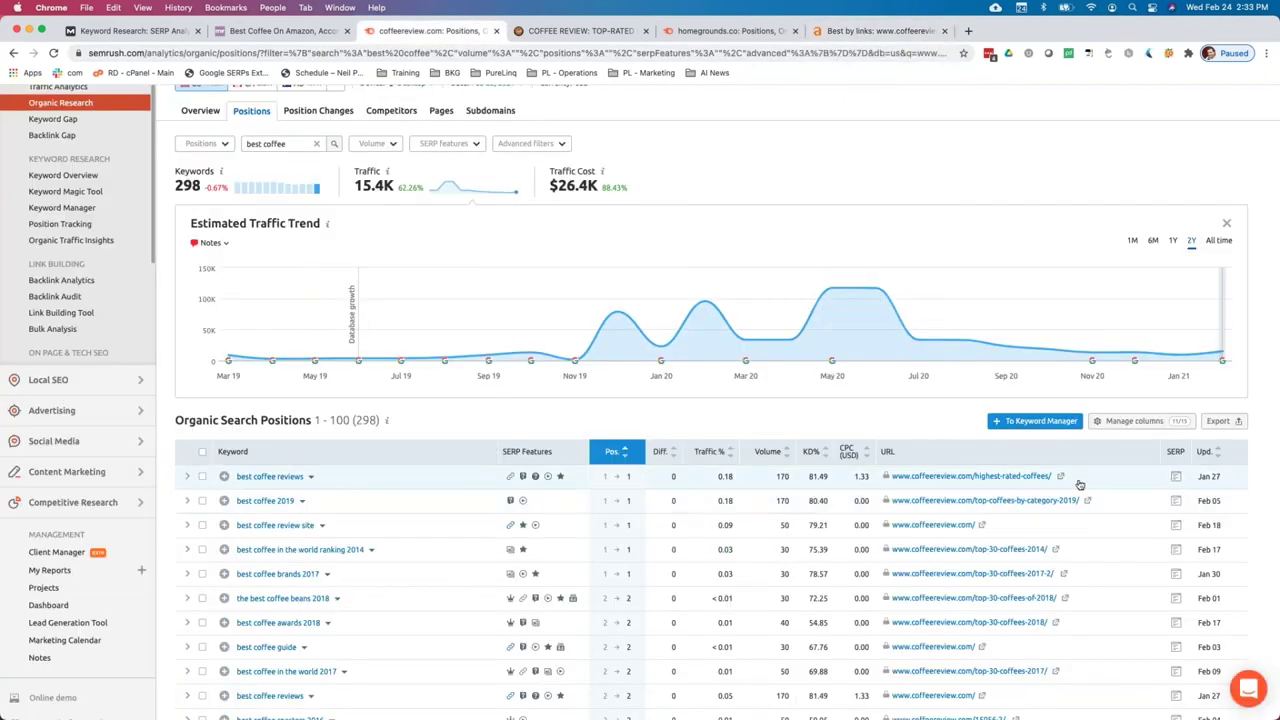
click(876, 31)
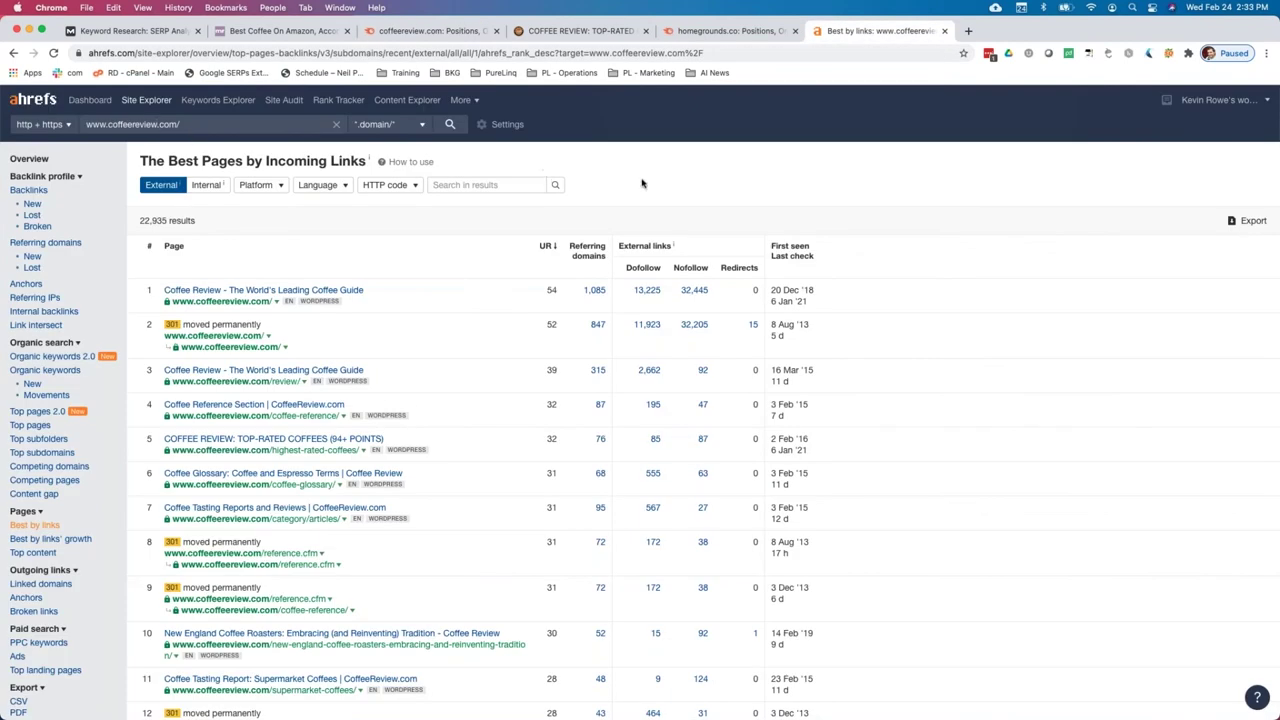
scroll(38, 243, down, 1)
scroll(38, 243, down, 1)
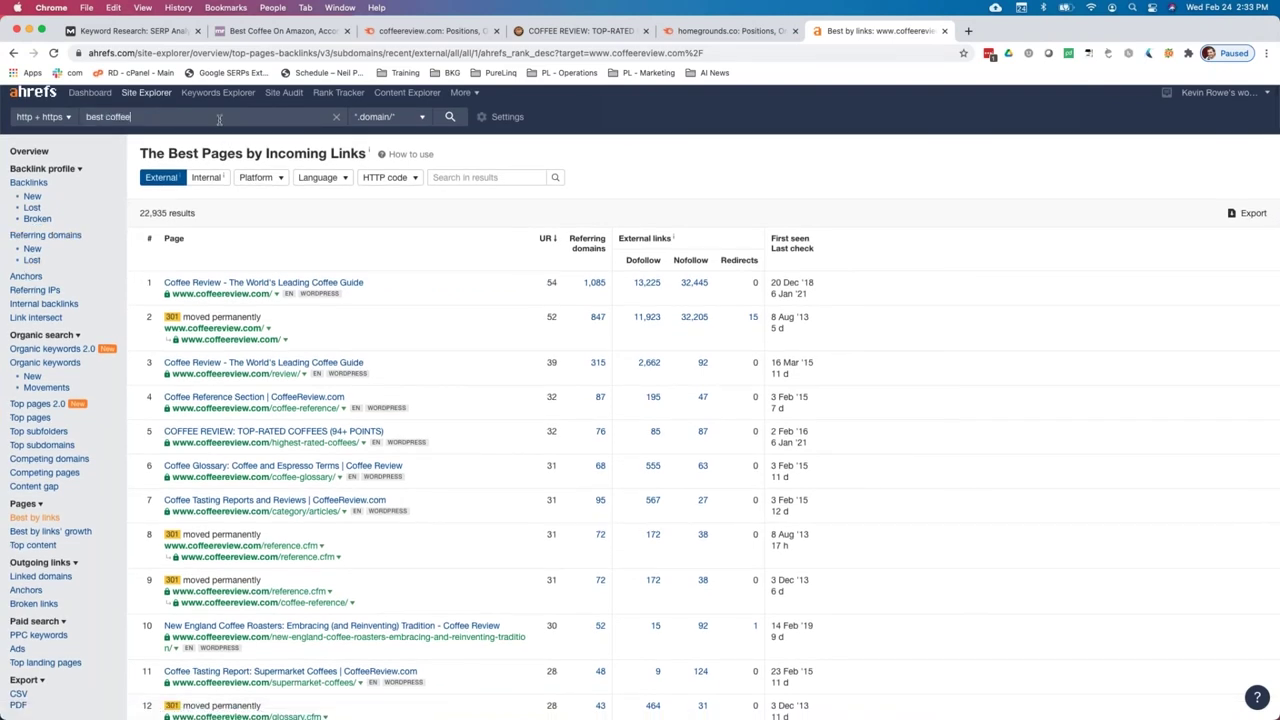
Return to Semrush and go back to the earlier organic report for coffeereview.com's highest-rated-coffees page to get its URL.
click(276, 36)
click(420, 31)
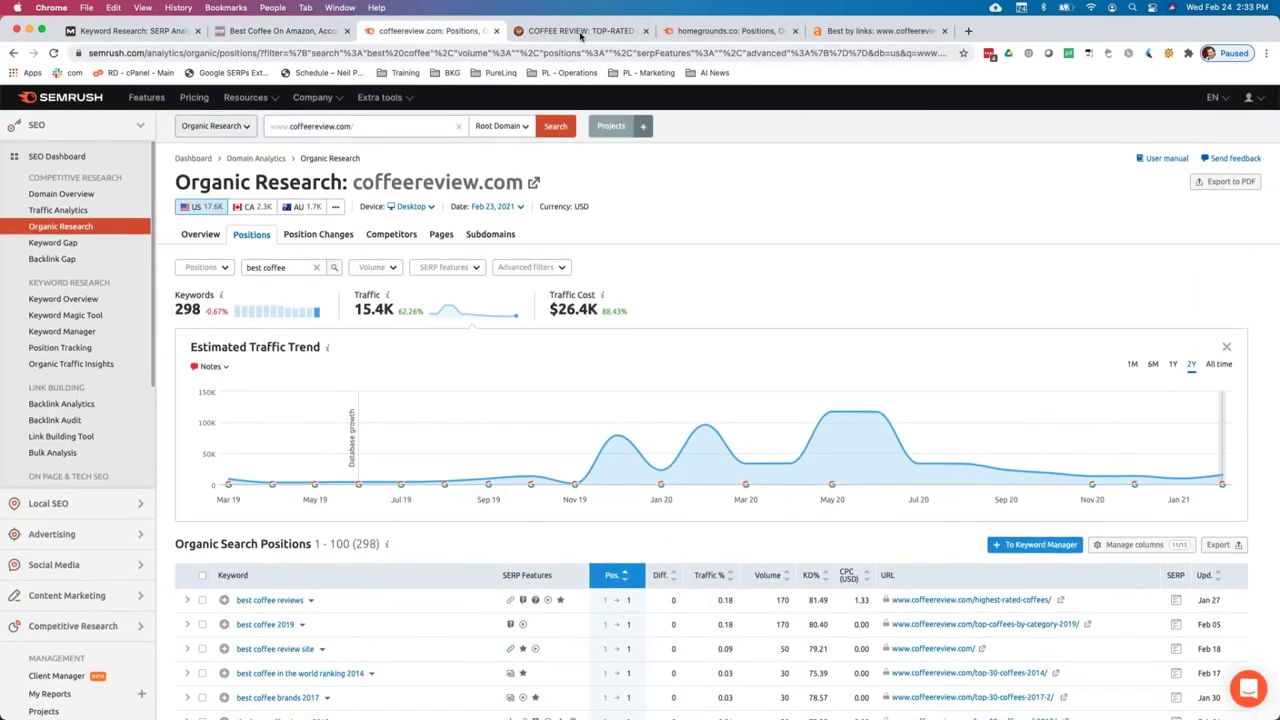
click(290, 36)
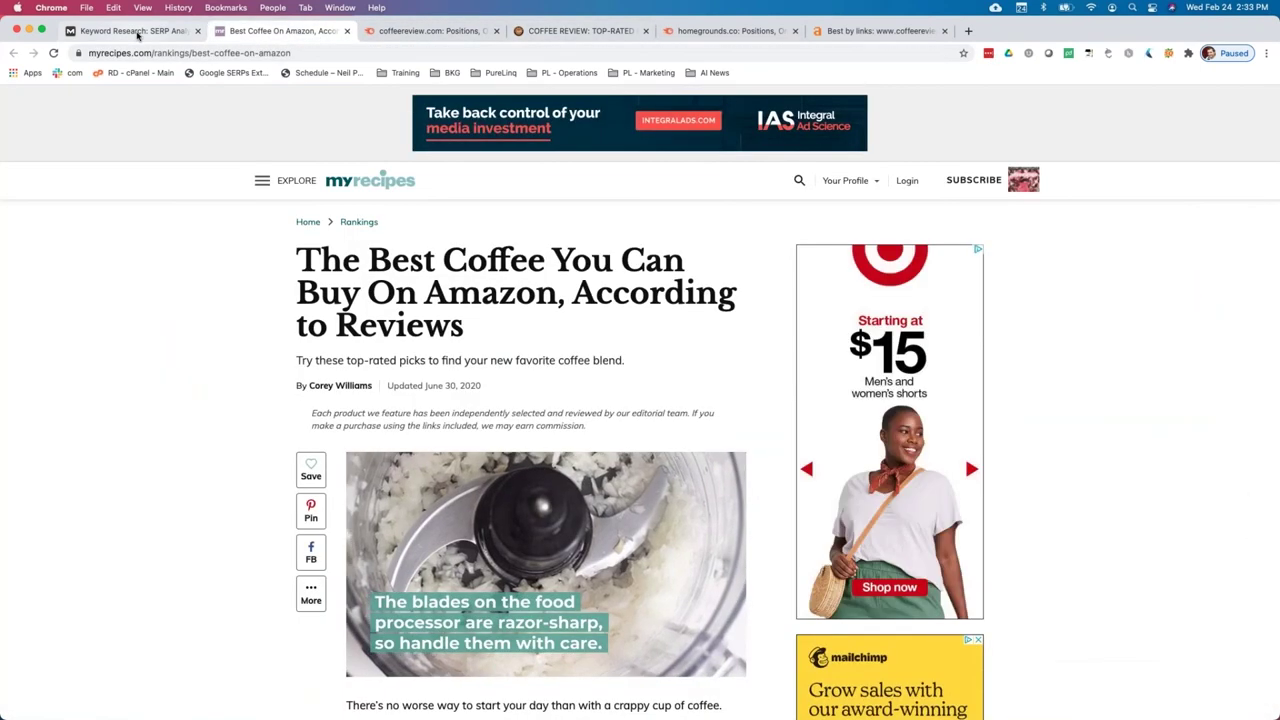
click(135, 31)
click(578, 34)
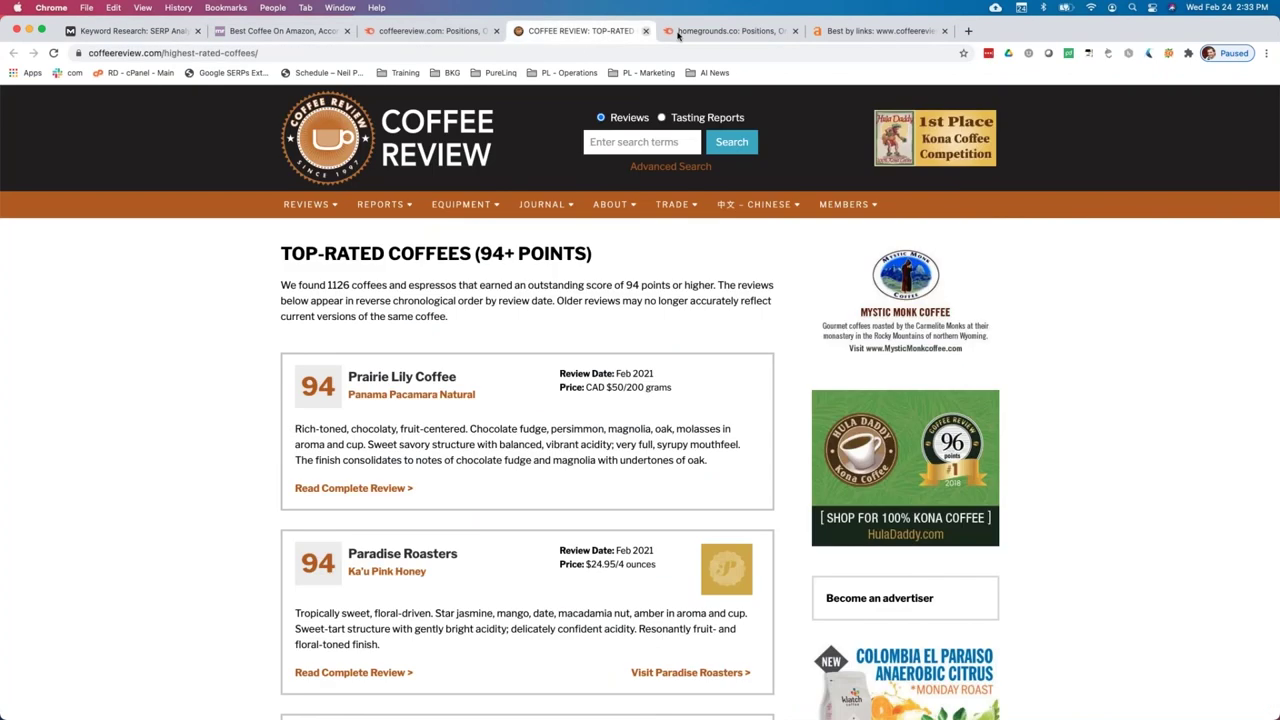
click(430, 31)
click(12, 52)
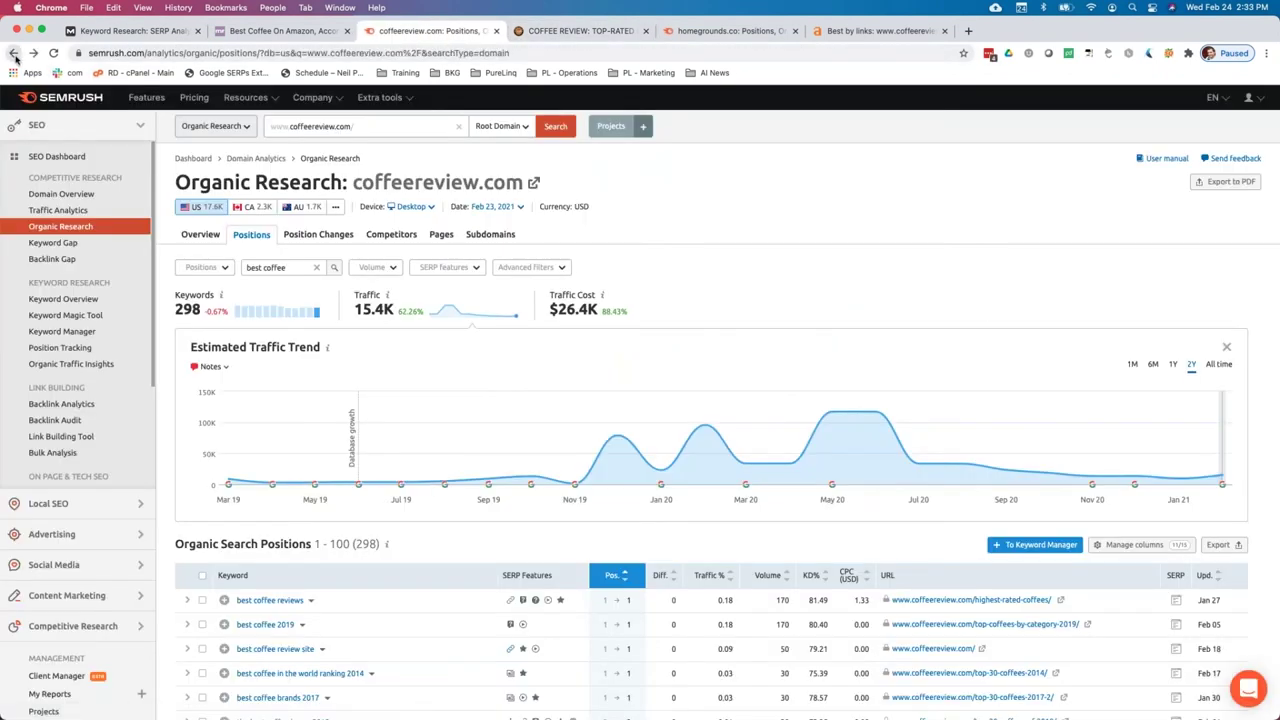
click(368, 126)
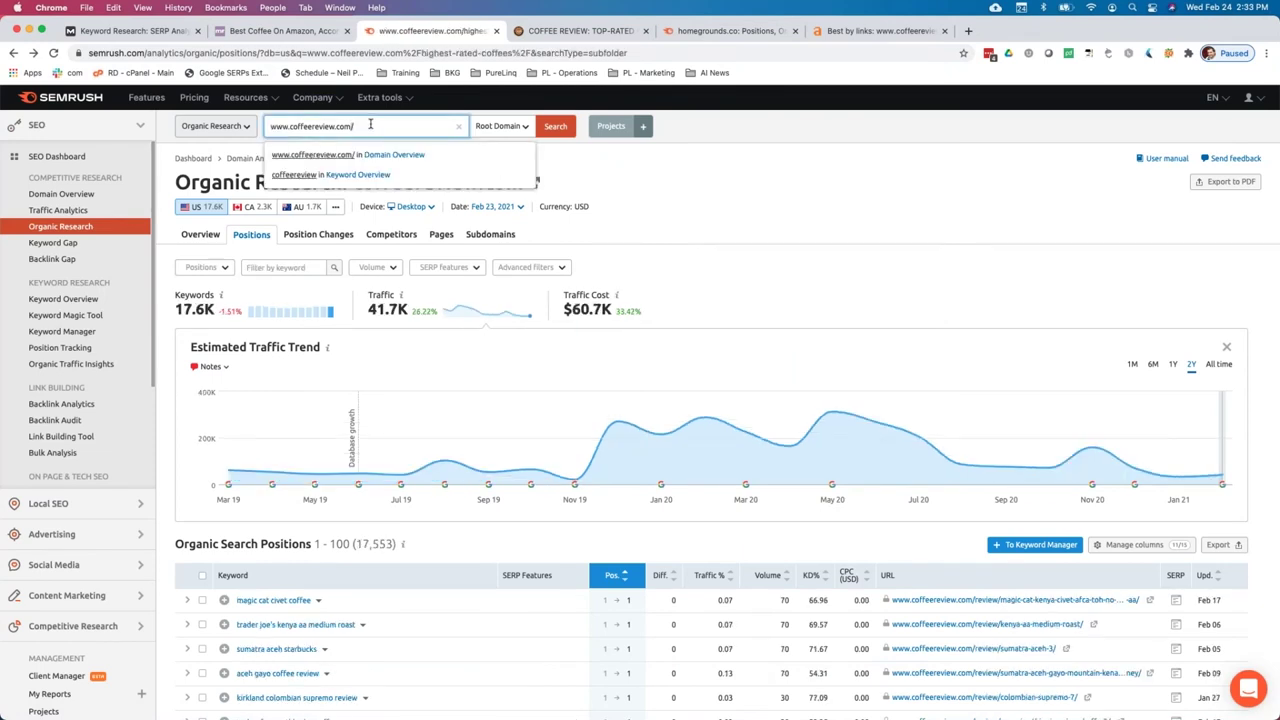
click(311, 38)
click(906, 52)
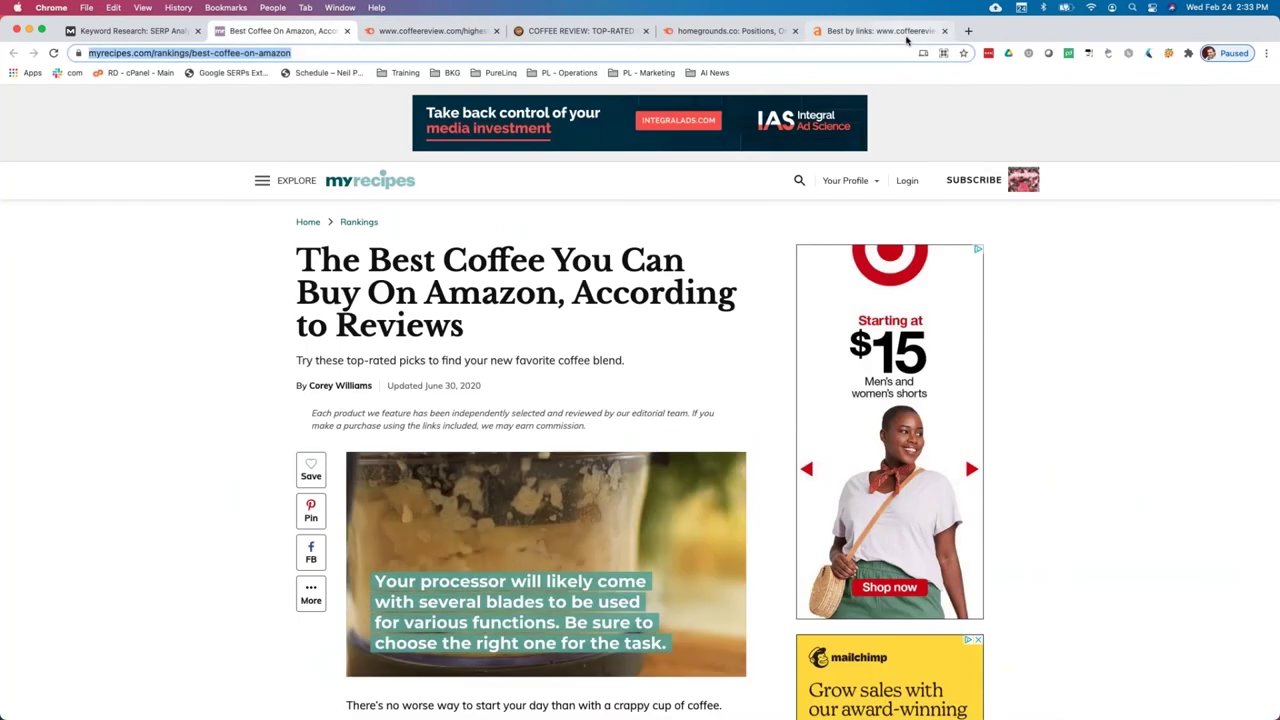
click(890, 31)
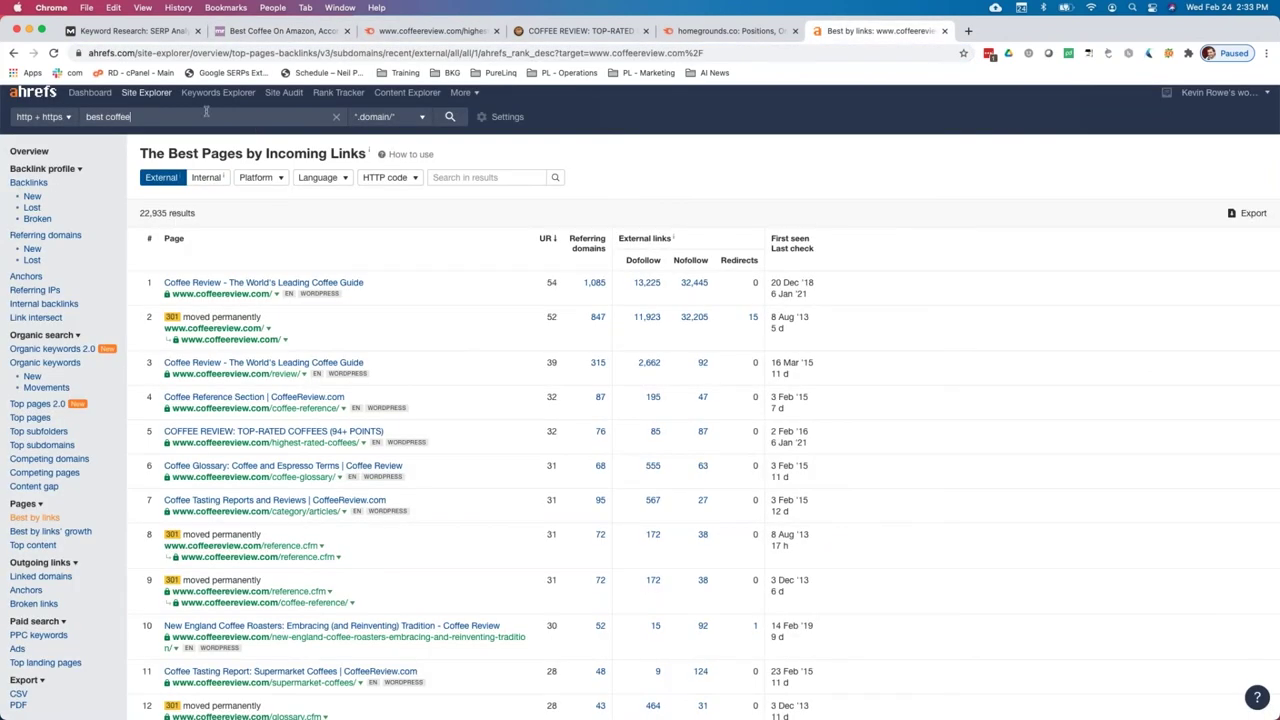
key(super+a)
text(www.coffeereview.com/highest-rated-coffees/)
key(Return)
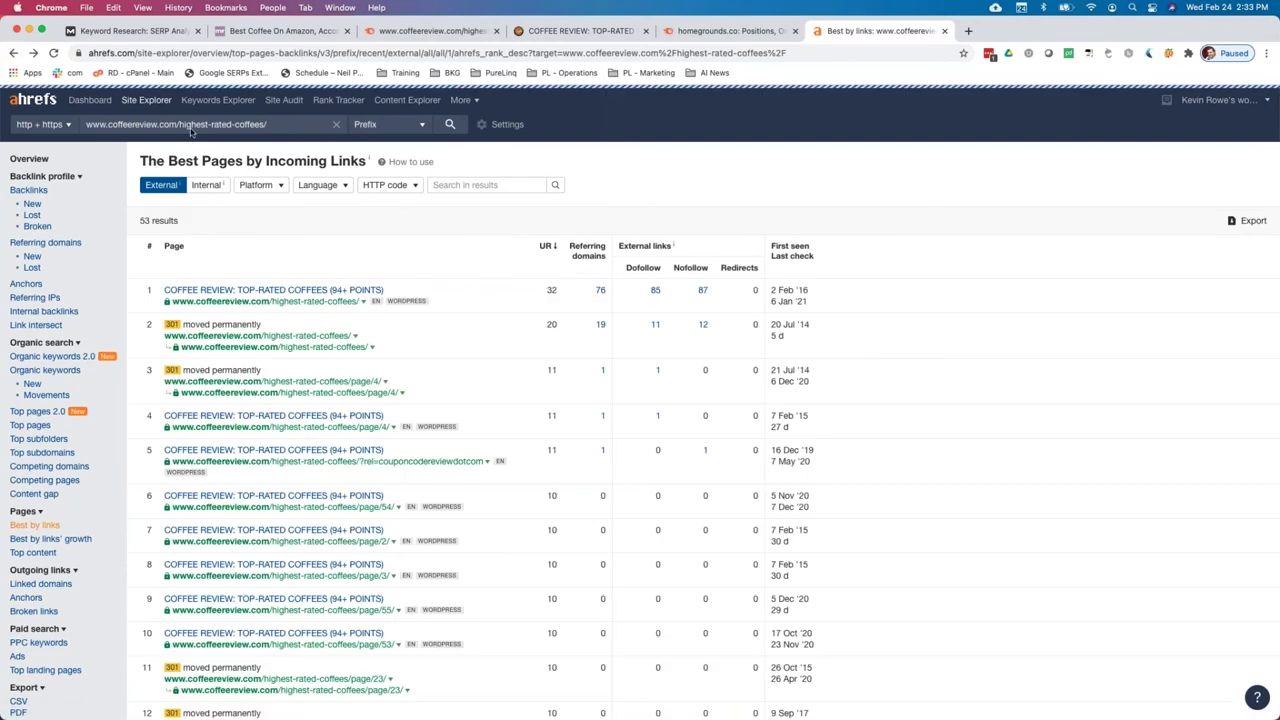
Open the Anchors report for the highest-rated-coffees URL and examine the "coffee review" anchor text and its referring domains.
drag(179, 125, 277, 127)
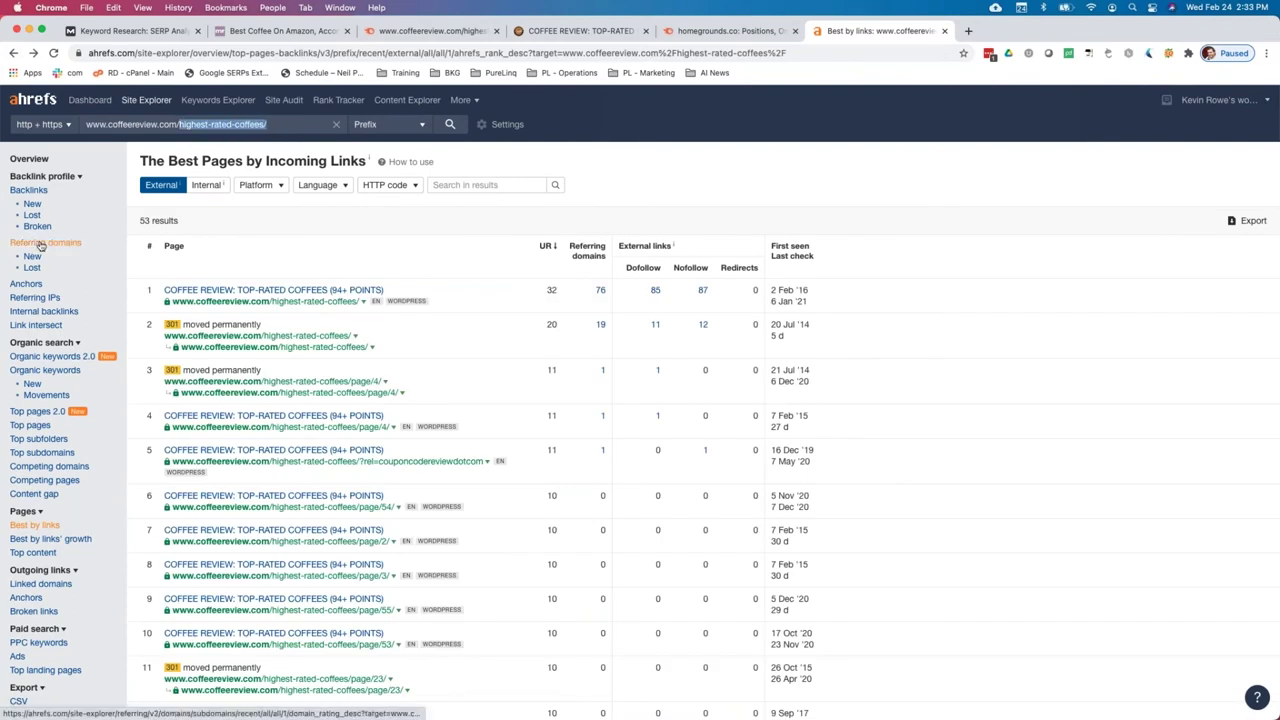
click(30, 284)
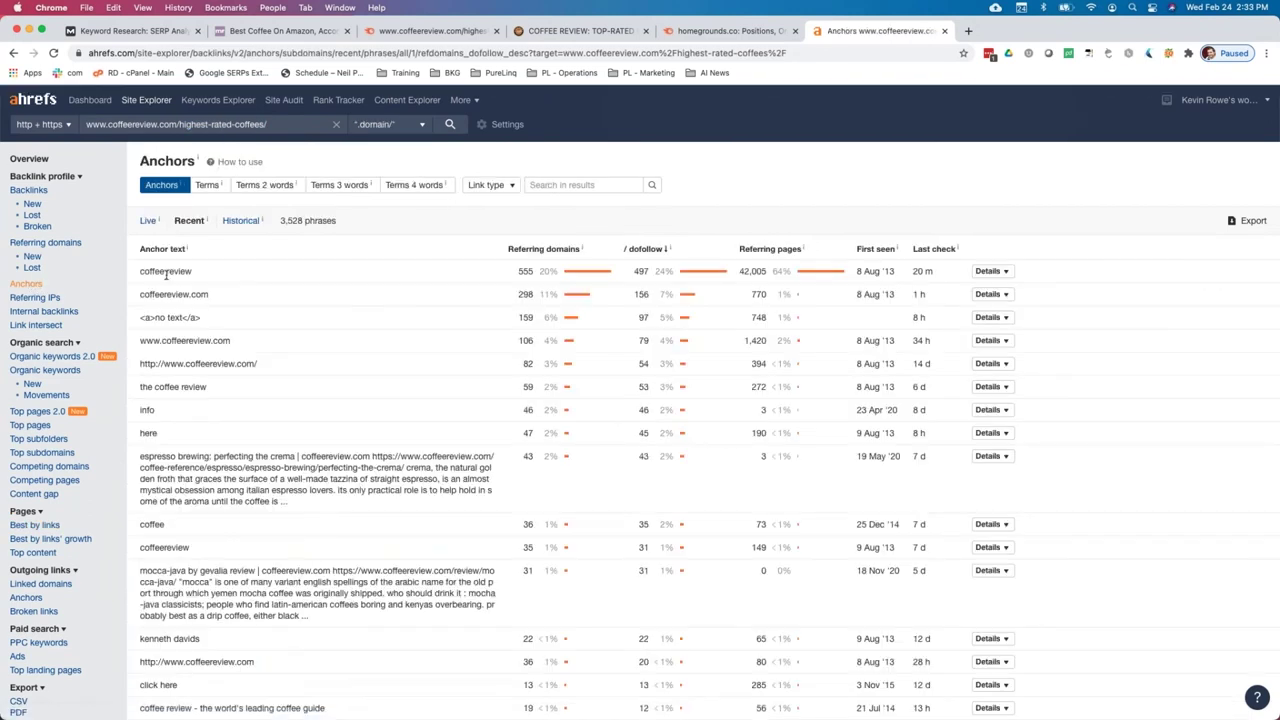
drag(145, 272, 166, 303)
click(156, 278)
double_click(519, 271)
click(816, 199)
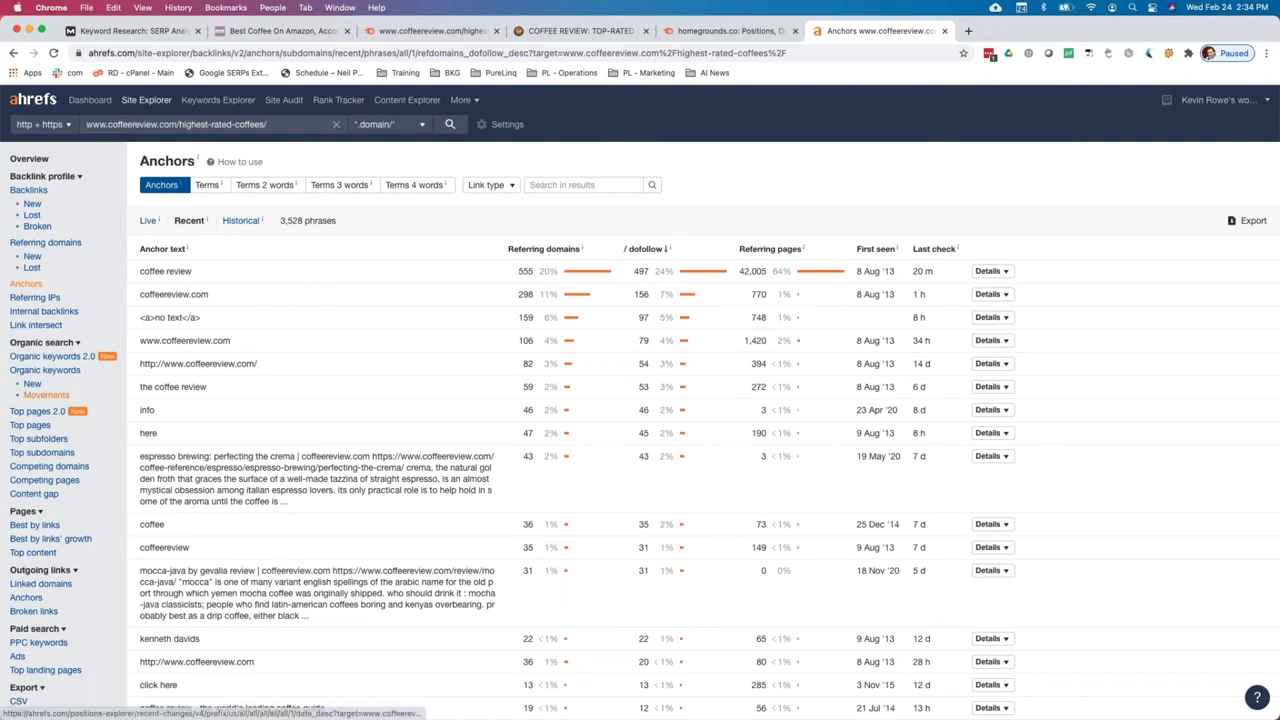
click(34, 525)
drag(178, 124, 380, 134)
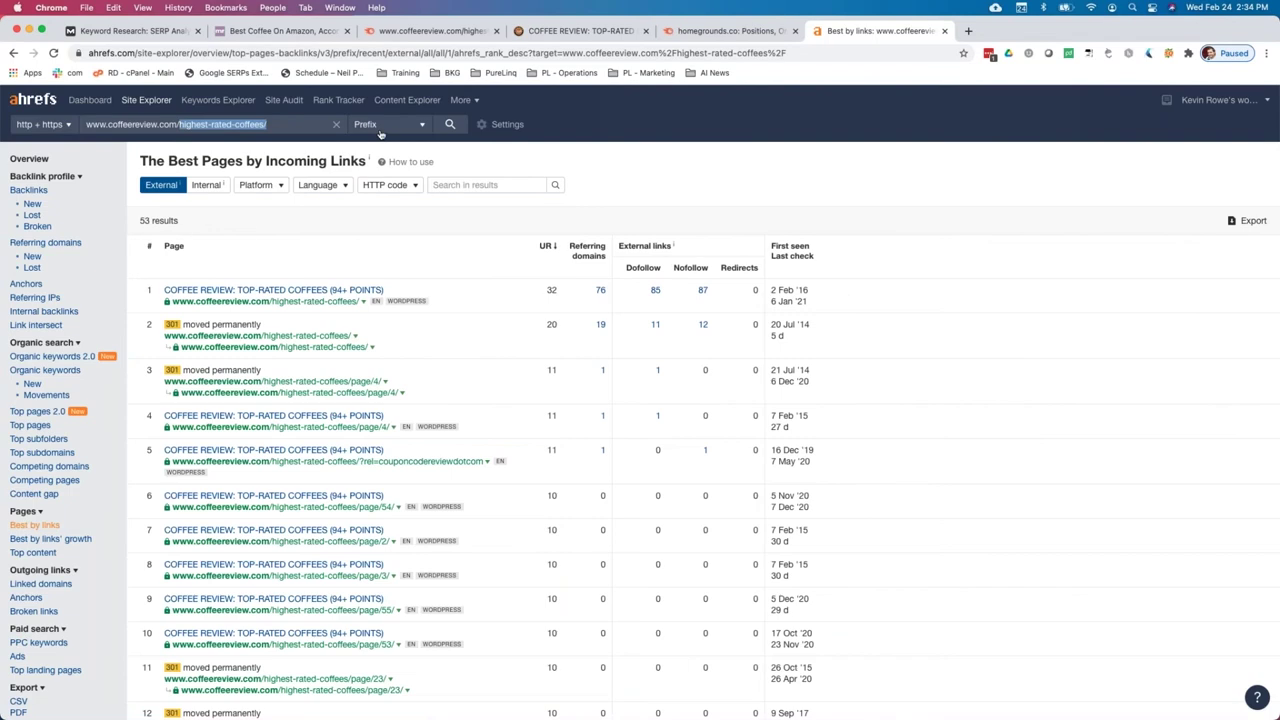
key(BackSpace)
key(Return)
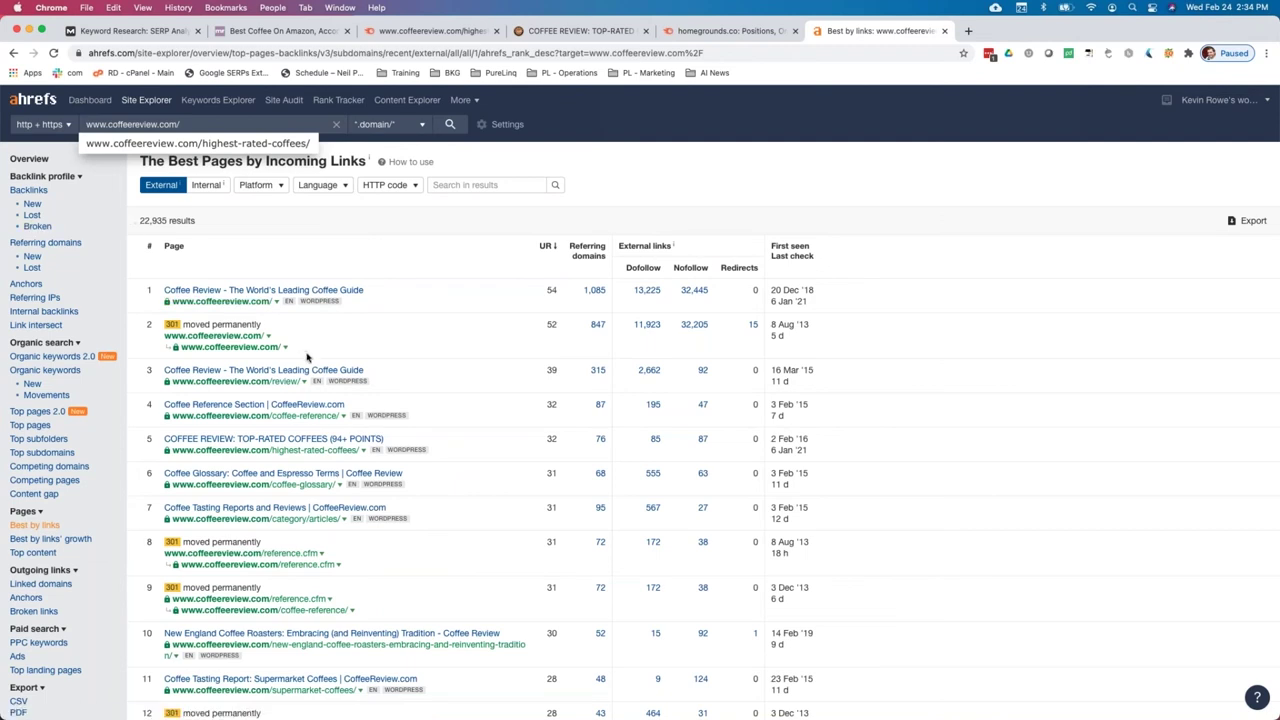
click(29, 158)
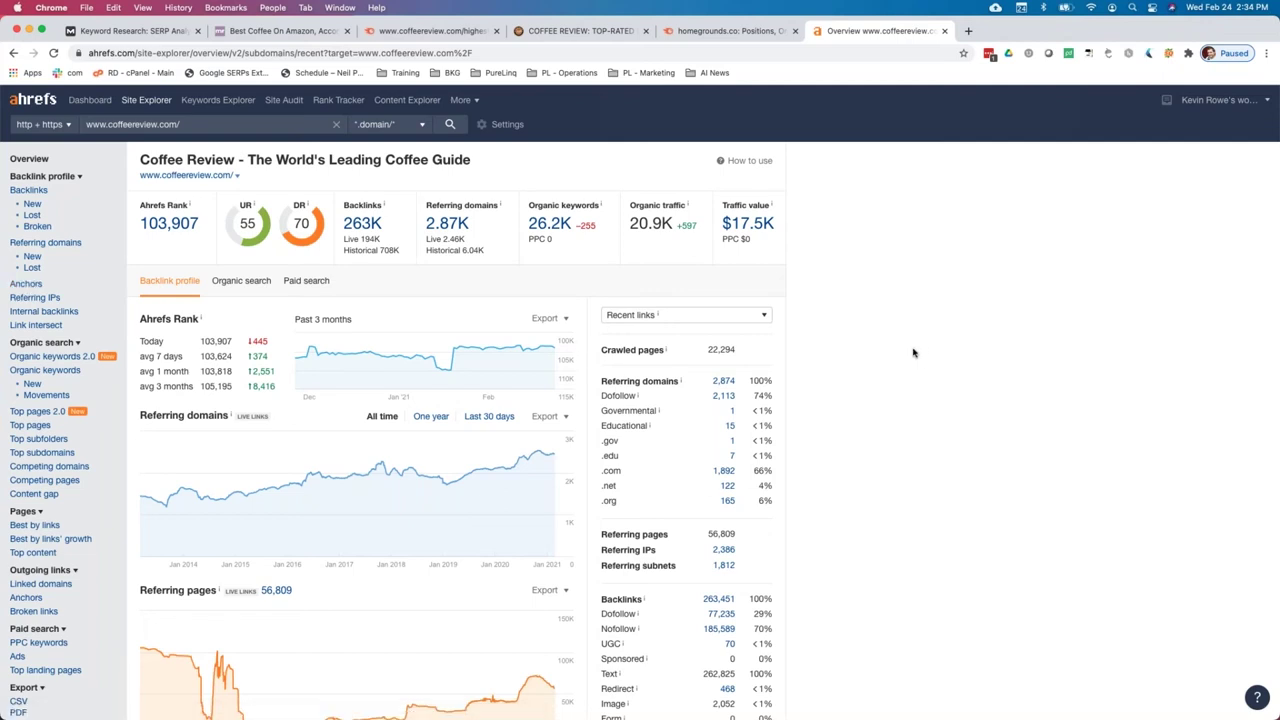
scroll(911, 360, down, 1)
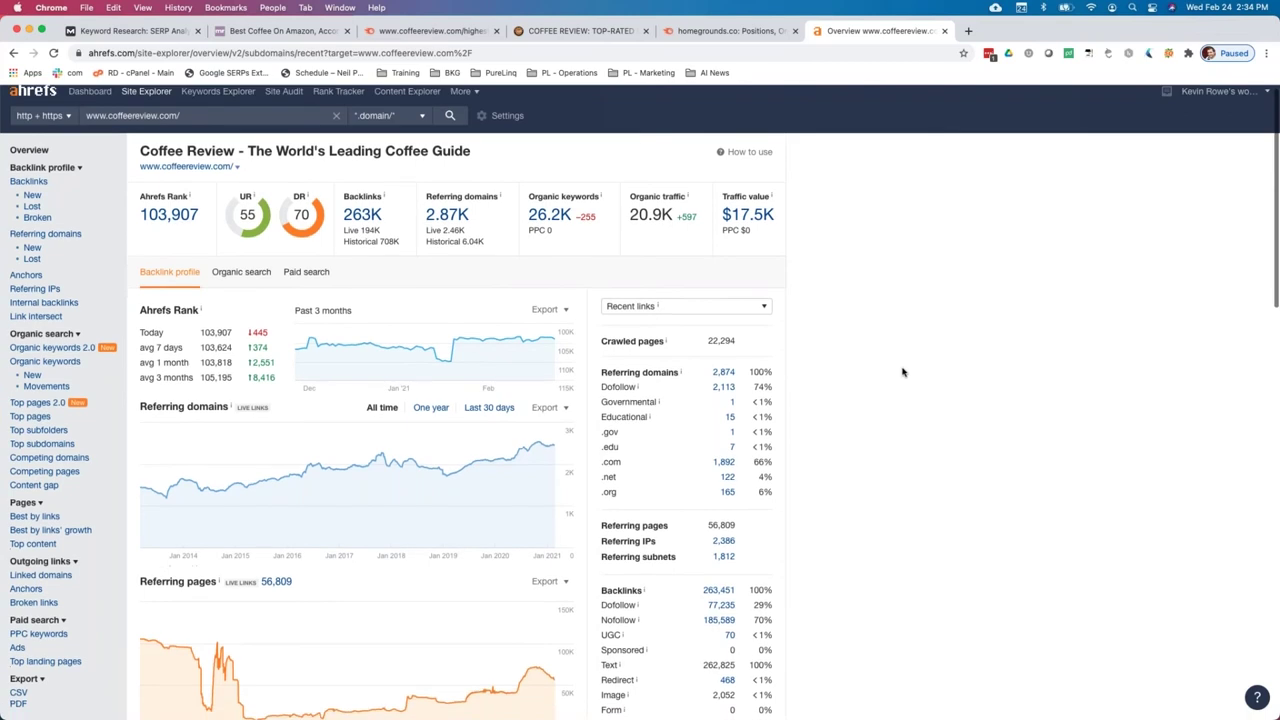
mouse_move(212, 420)
scroll(210, 450, up, 1)
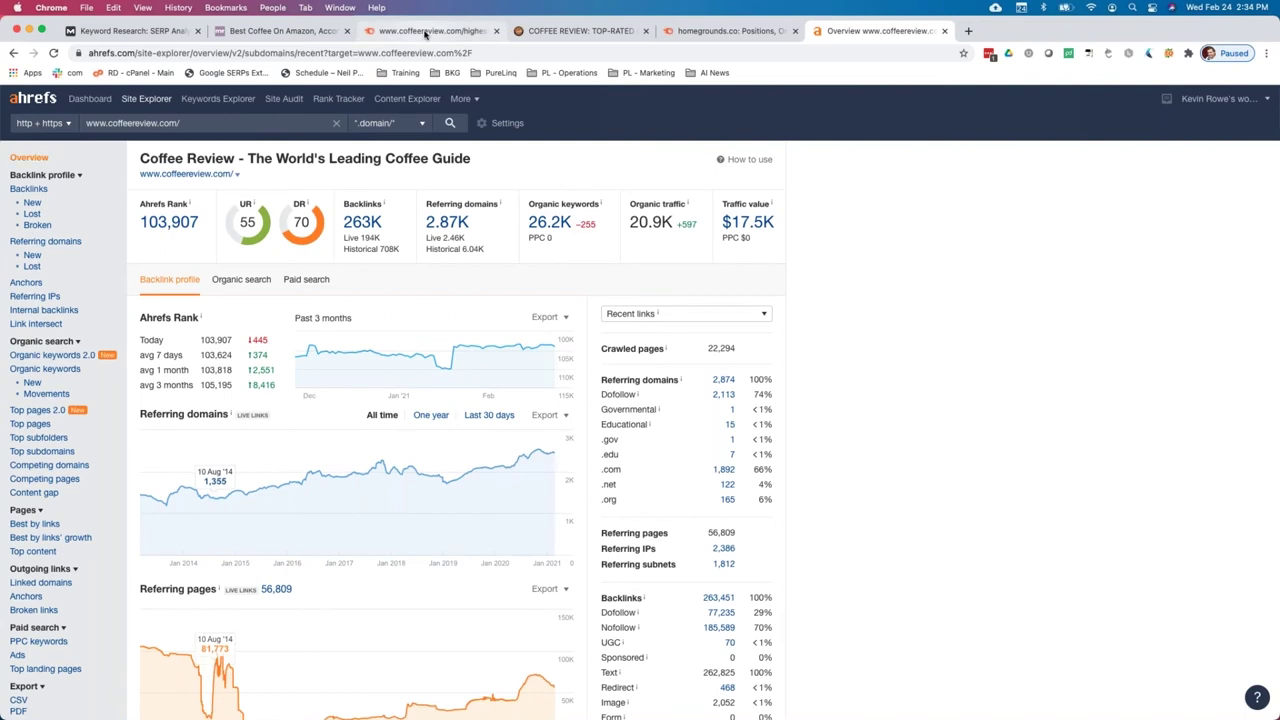
Switch back to the Moz SERP Analysis for "best coffee" and review the page authority and linking domains of the top results.
click(430, 31)
click(252, 31)
click(133, 31)
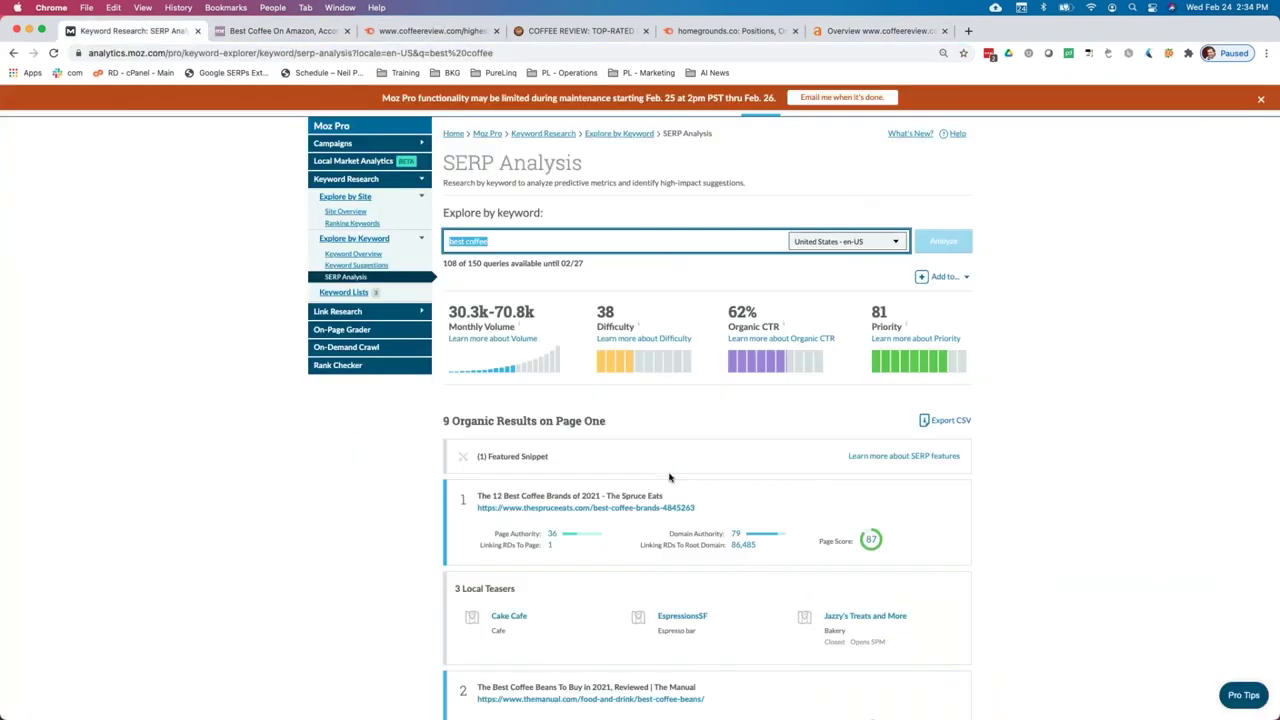
scroll(670, 478, down, 1)
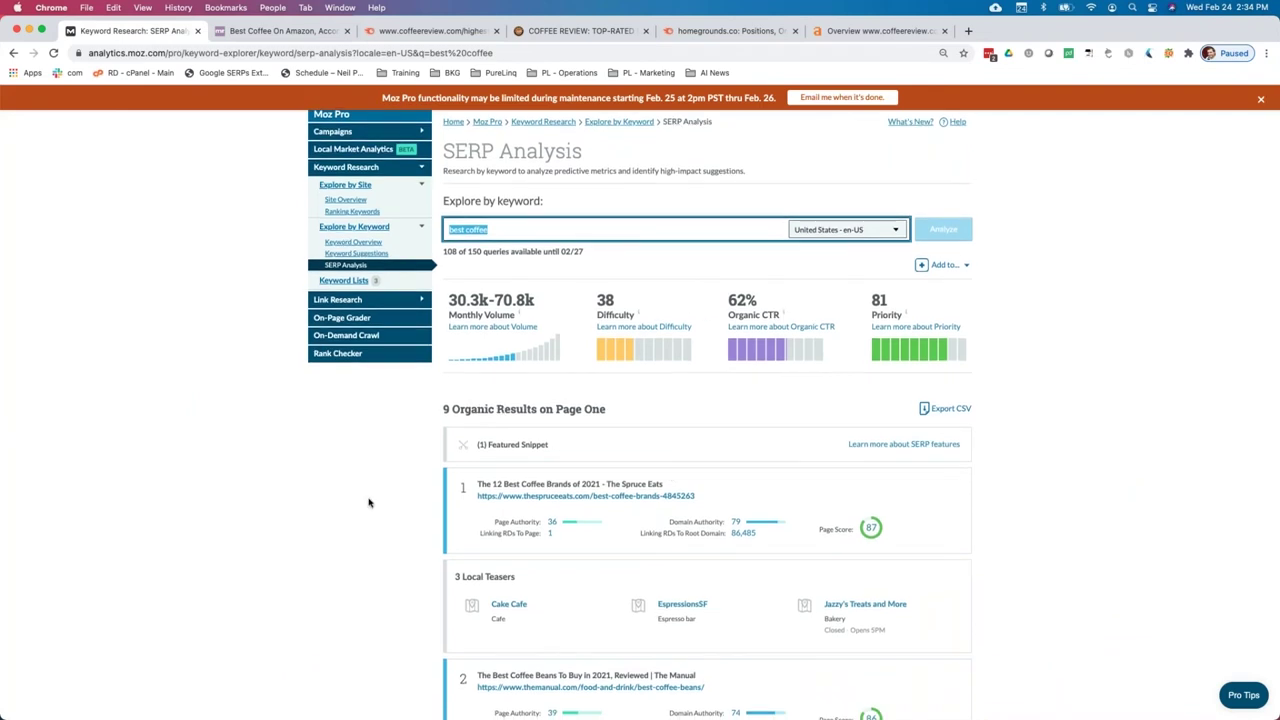
scroll(368, 503, down, 5)
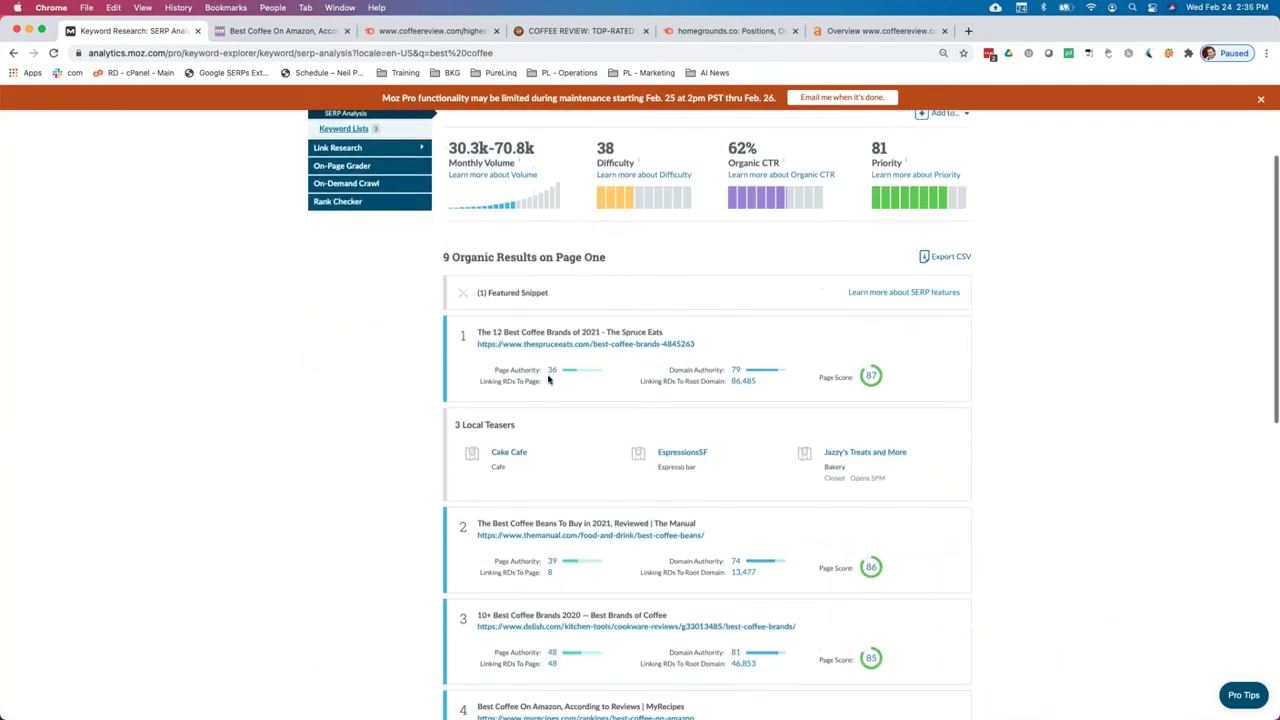
Compare the page authority, domain authority and linking domains across the organic results, and open the linking domains to the bestproducts.com coffee brands page.
scroll(530, 321, up, 3)
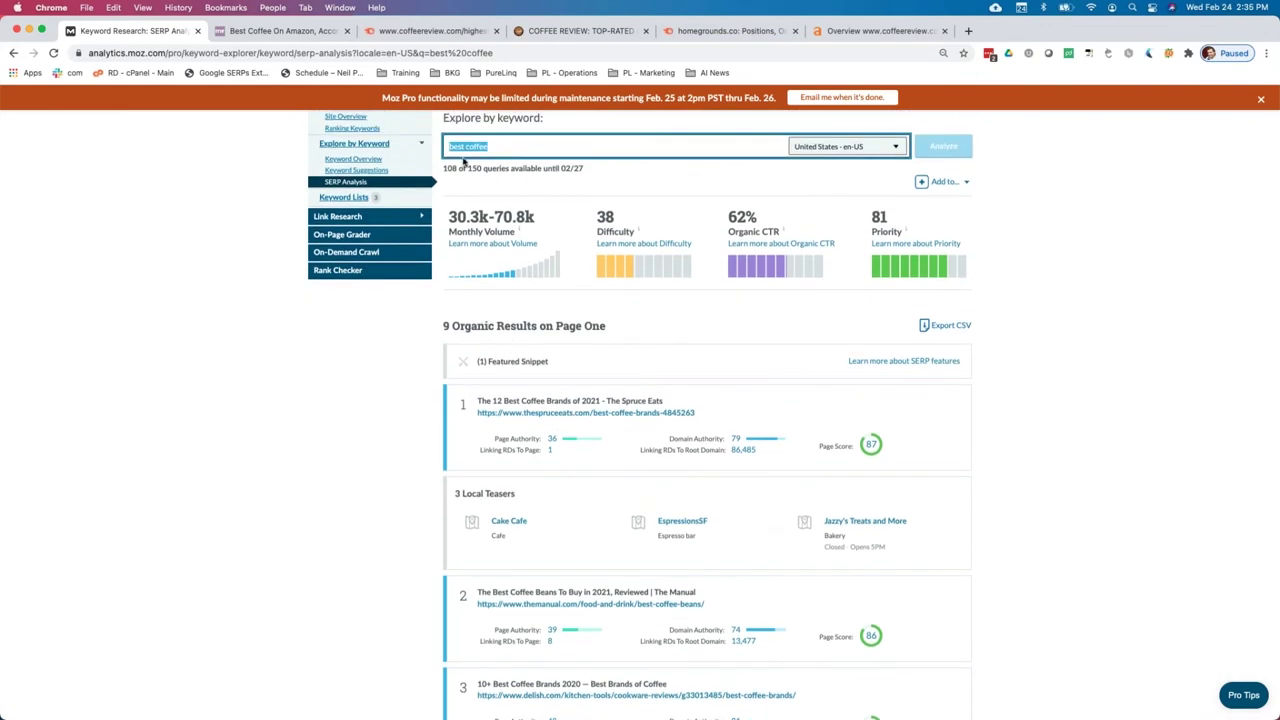
click(408, 452)
scroll(455, 447, down, 3)
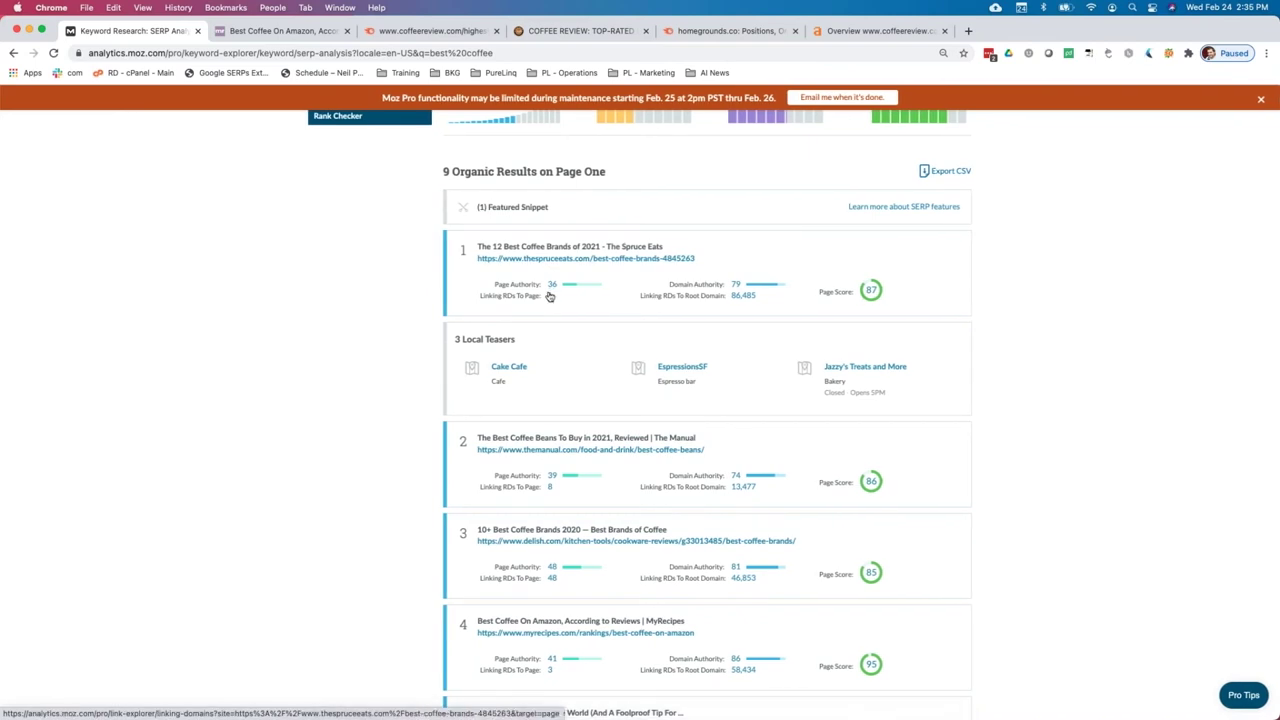
scroll(580, 380, down, 4)
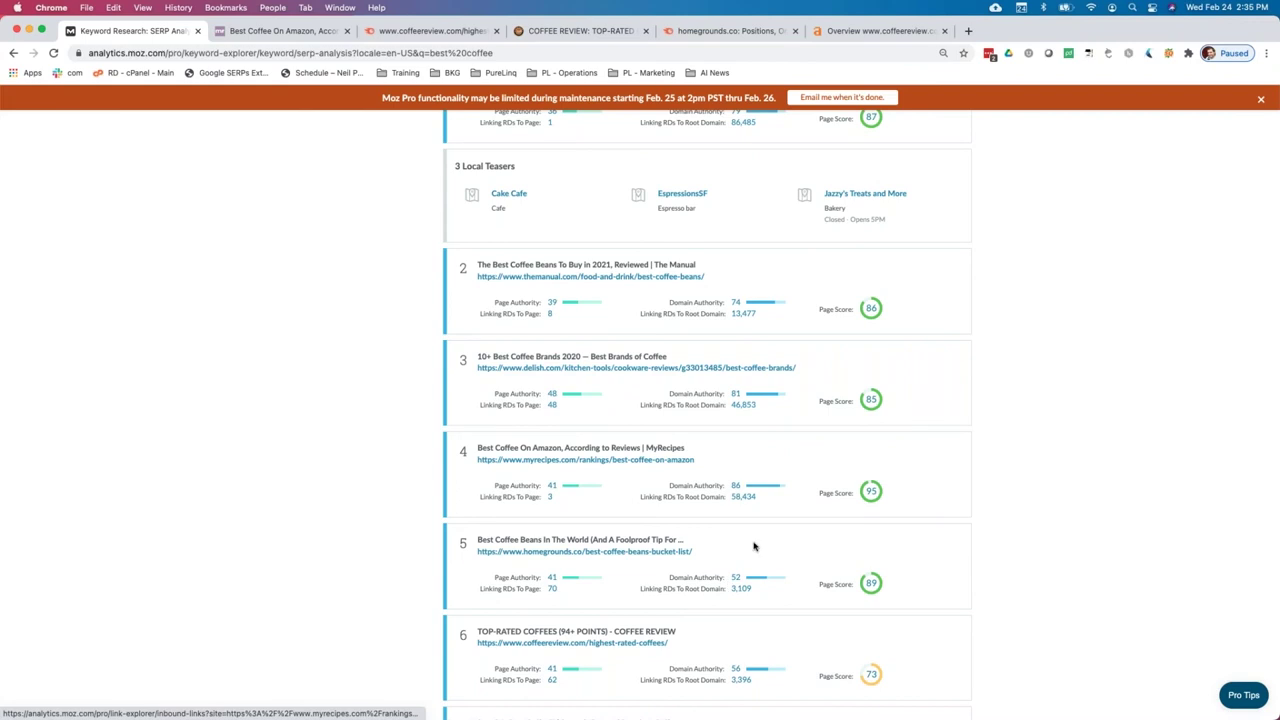
scroll(754, 545, down, 2)
scroll(754, 545, down, 1)
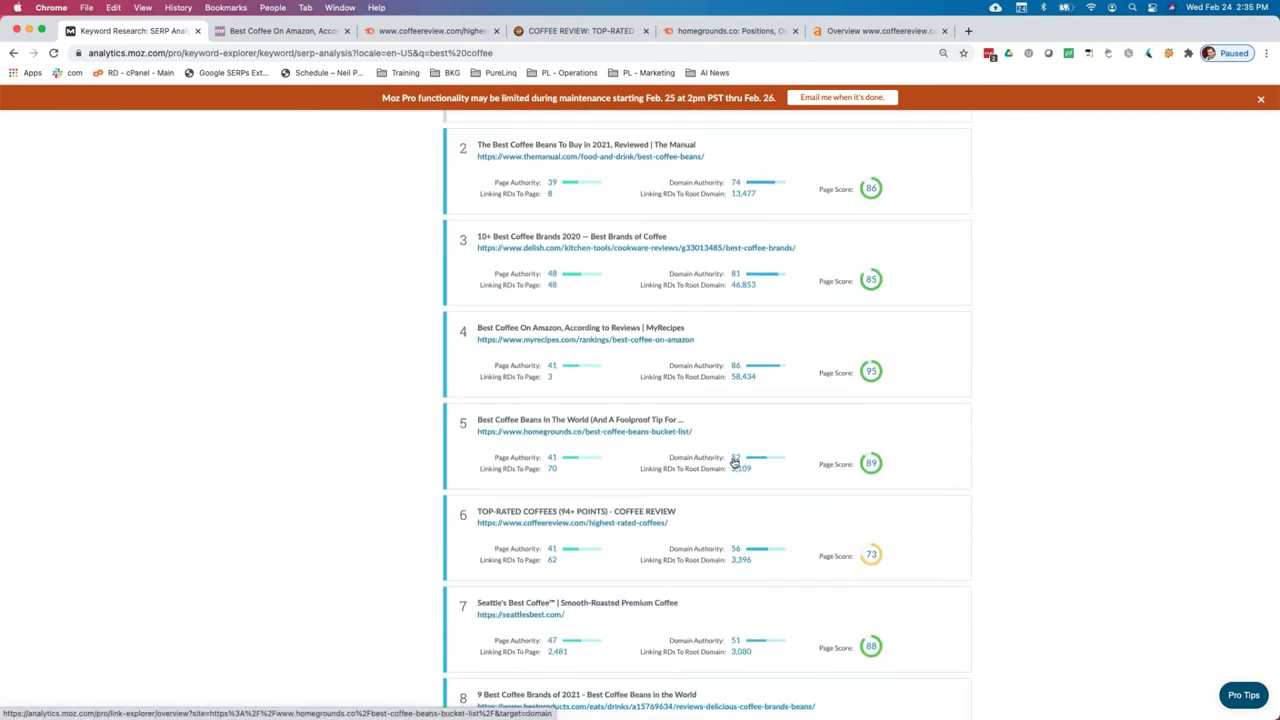
scroll(734, 455, up, 1)
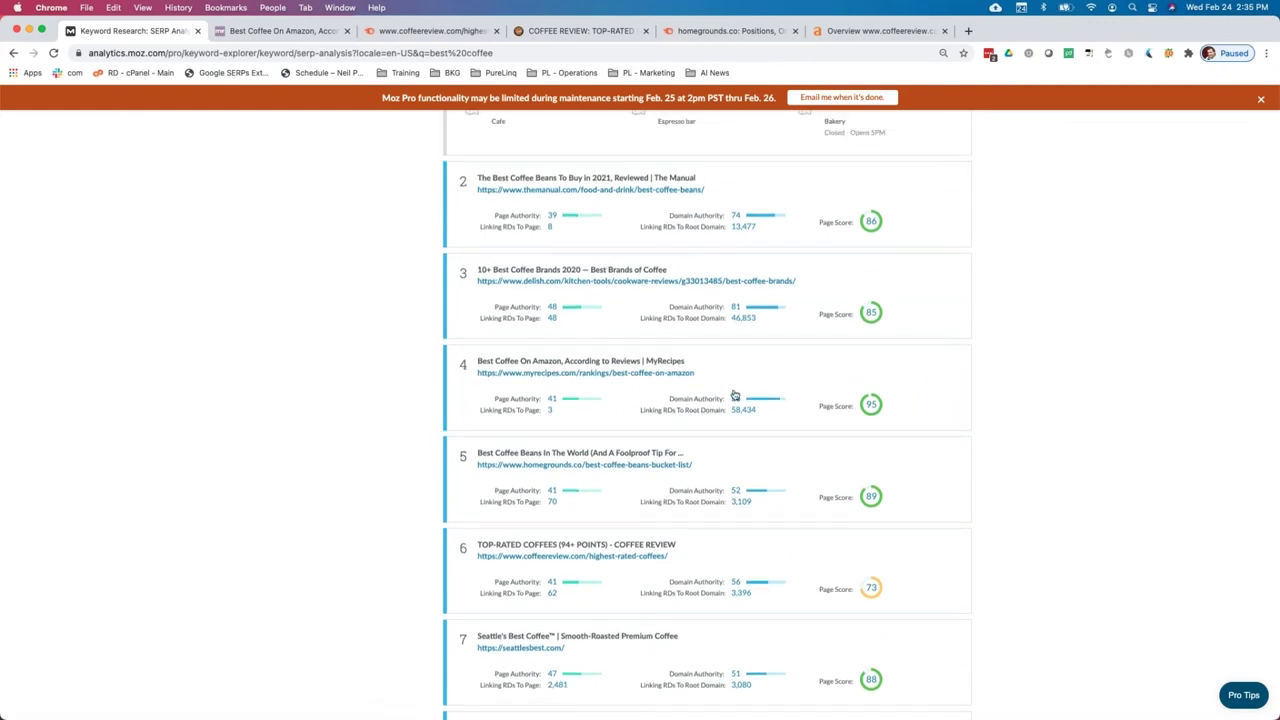
scroll(743, 400, down, 5)
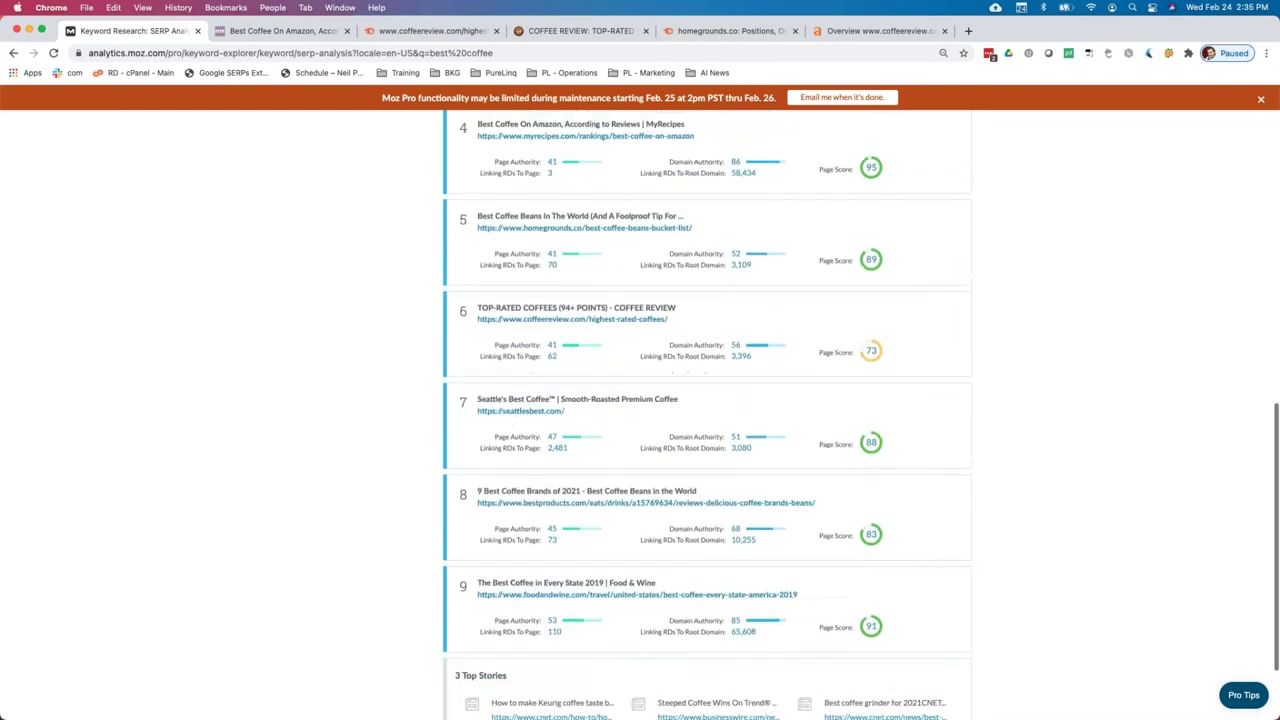
click(553, 541)
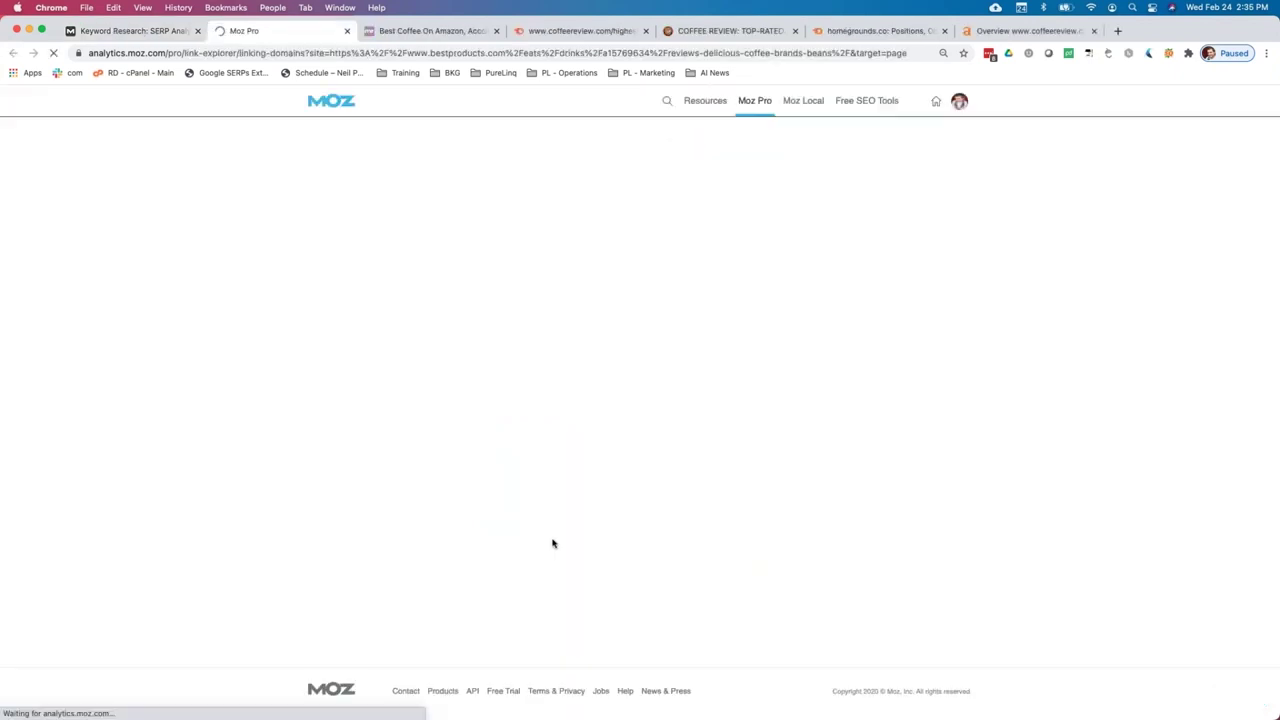